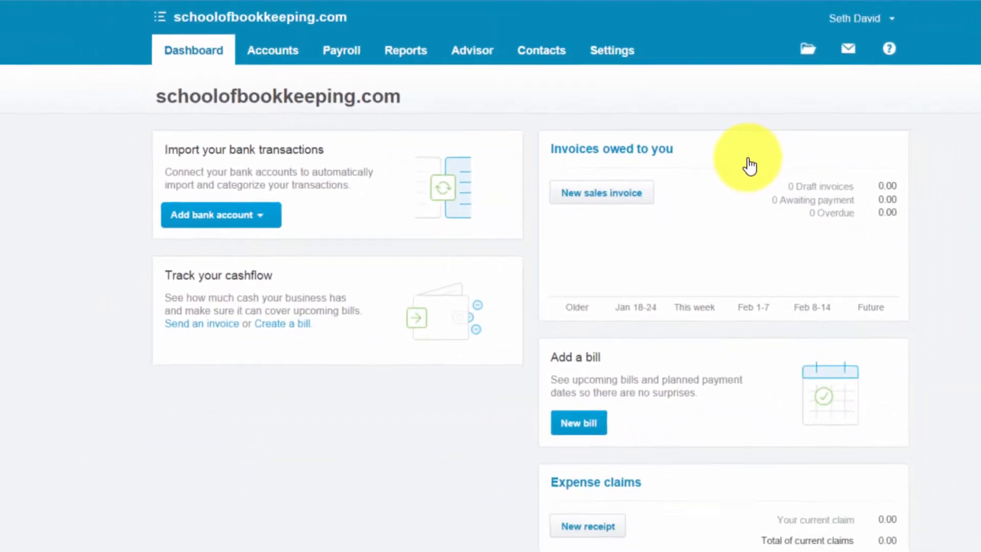
# Open the sales overview and start a new quote
pyautogui.click(812, 225)
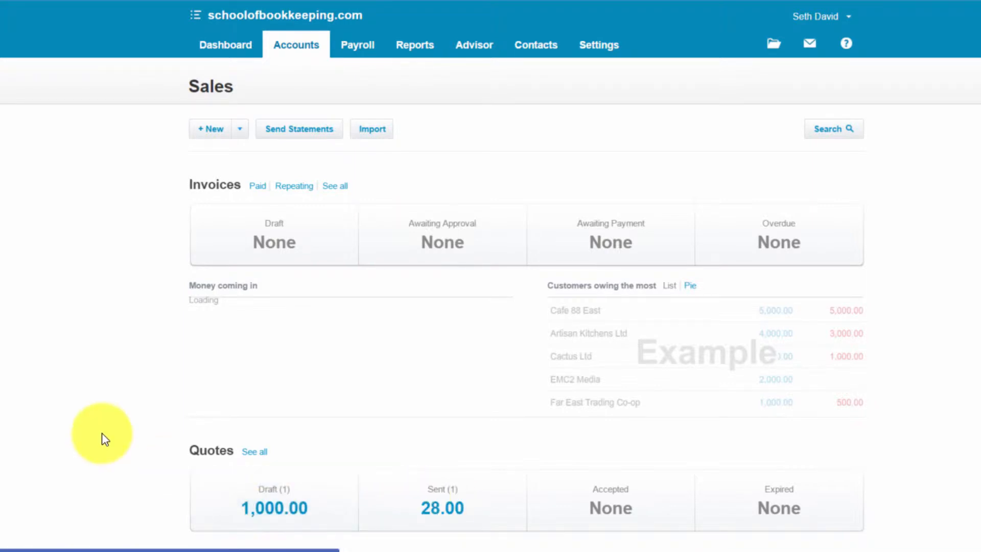
pyautogui.scroll(-2, 105, 439)
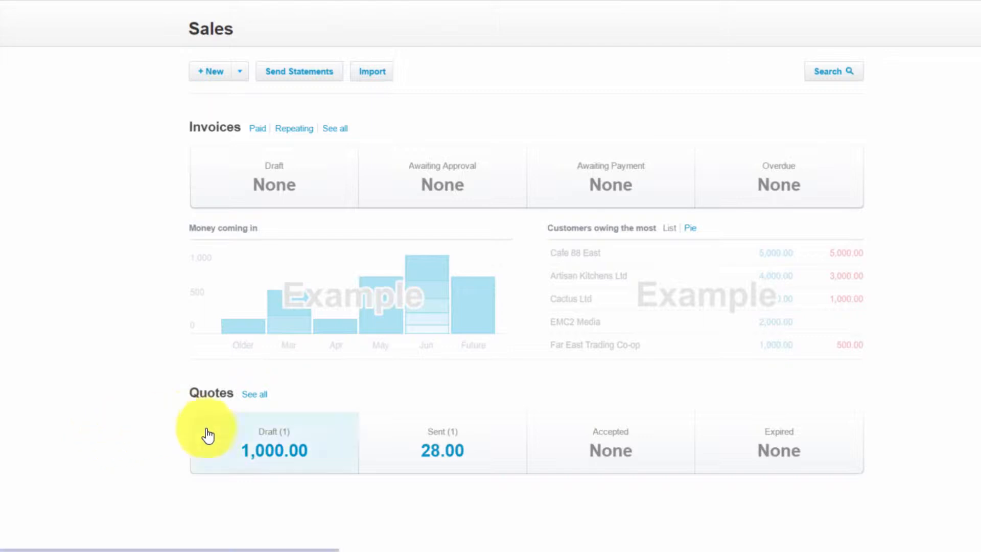
pyautogui.click(269, 460)
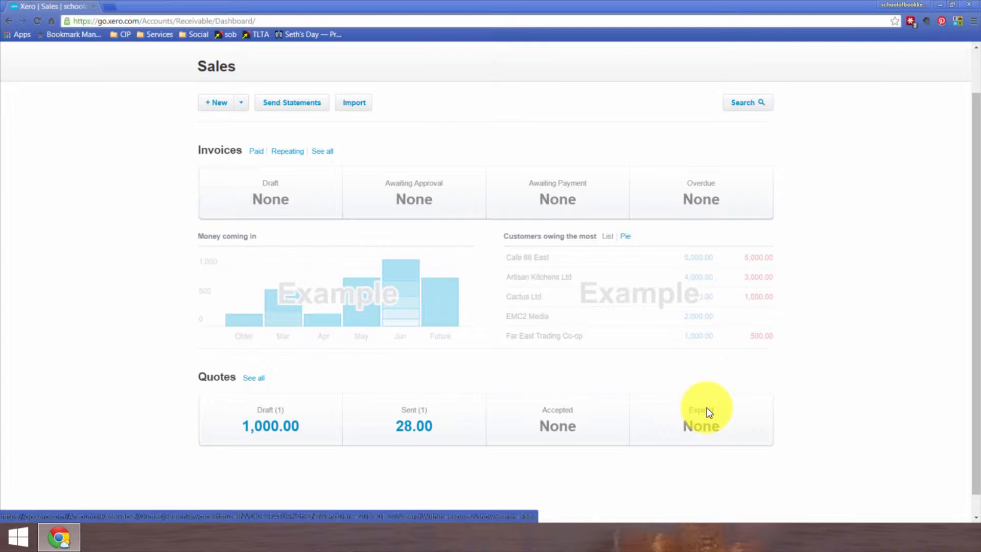
pyautogui.scroll(1, 148, 329)
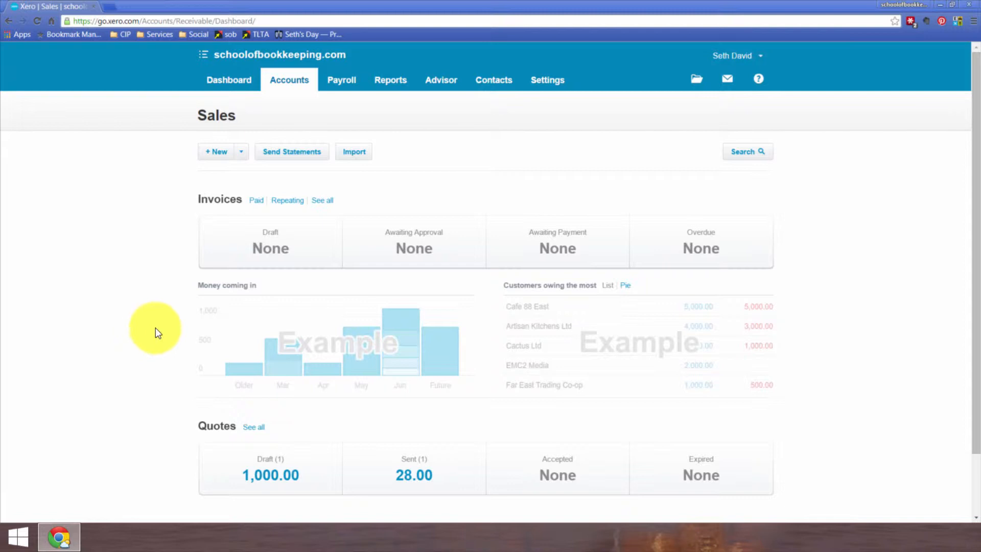
pyautogui.click(241, 151)
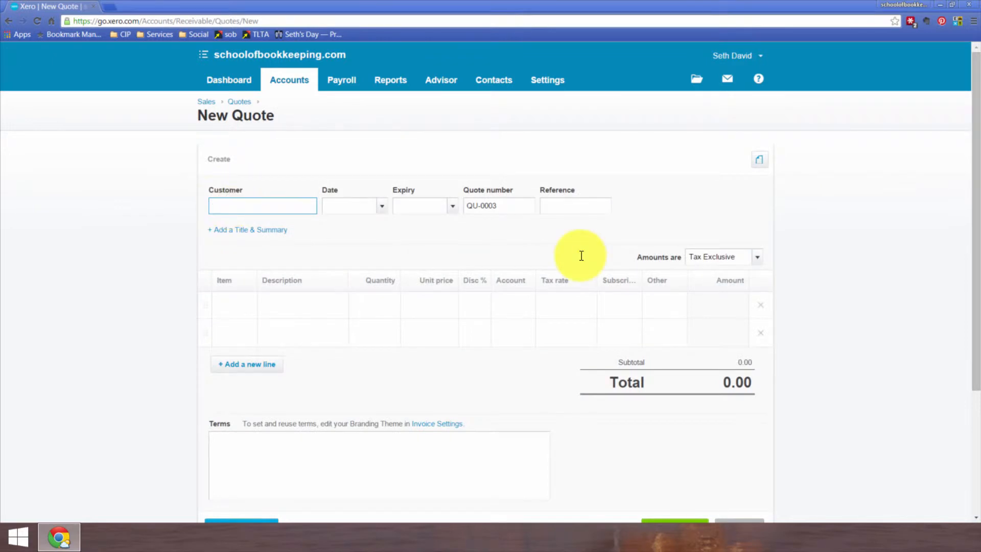
# Select the existing customer for the quote and set the quote date to Jan 27, 2015
pyautogui.write('Ian')
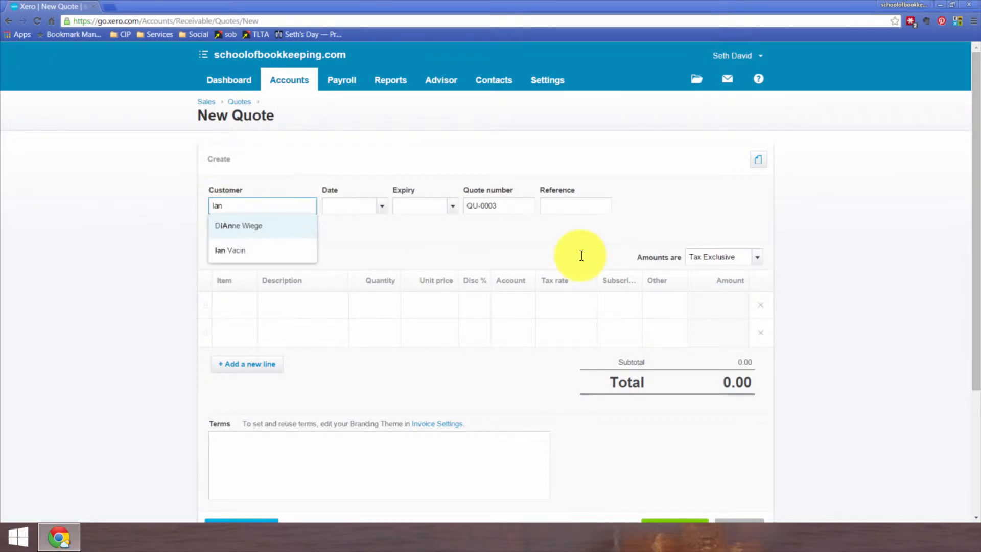
pyautogui.click(231, 250)
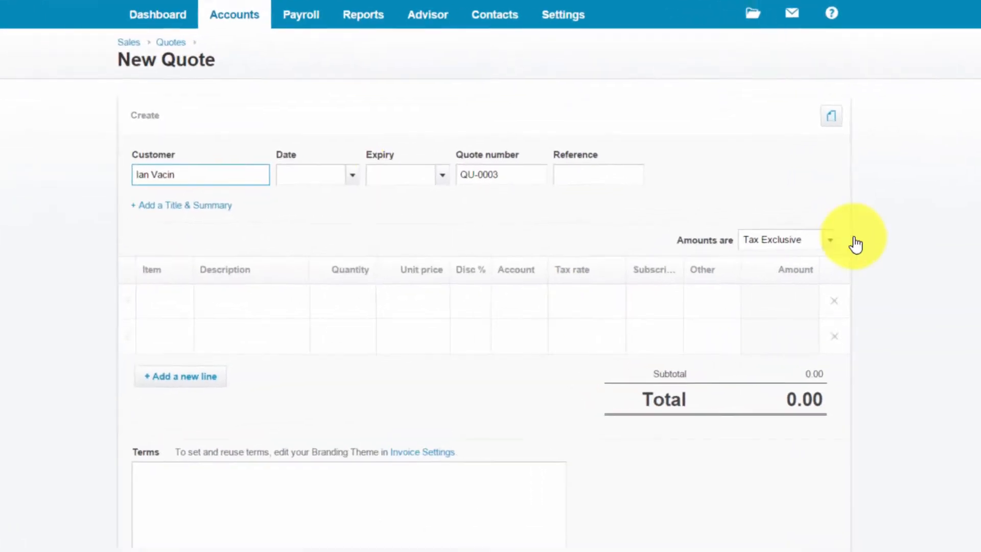
pyautogui.click(377, 206)
pyautogui.press('Tab')
pyautogui.hotkey('shift', 'Tab')
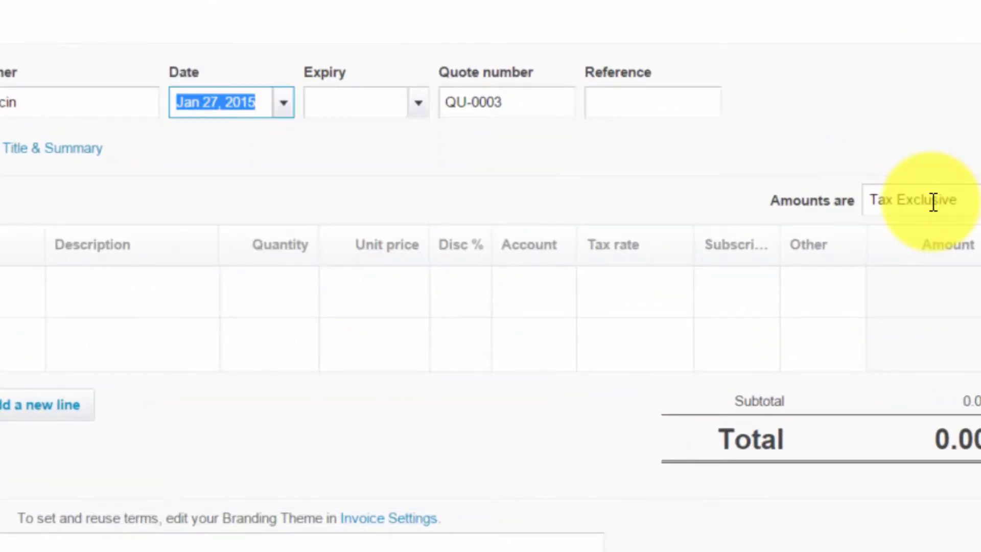
pyautogui.press('BackSpace')
pyautogui.write('t')
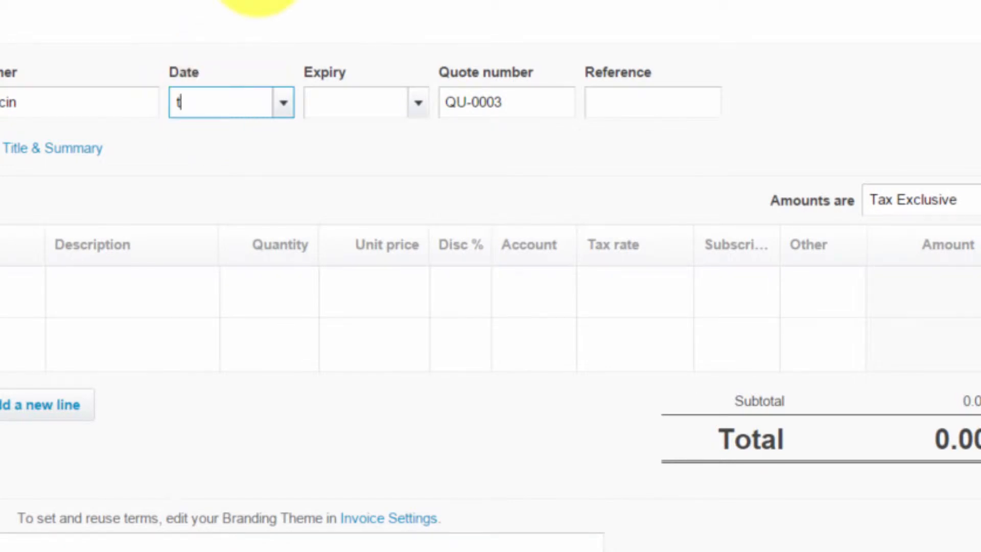
pyautogui.press('Tab')
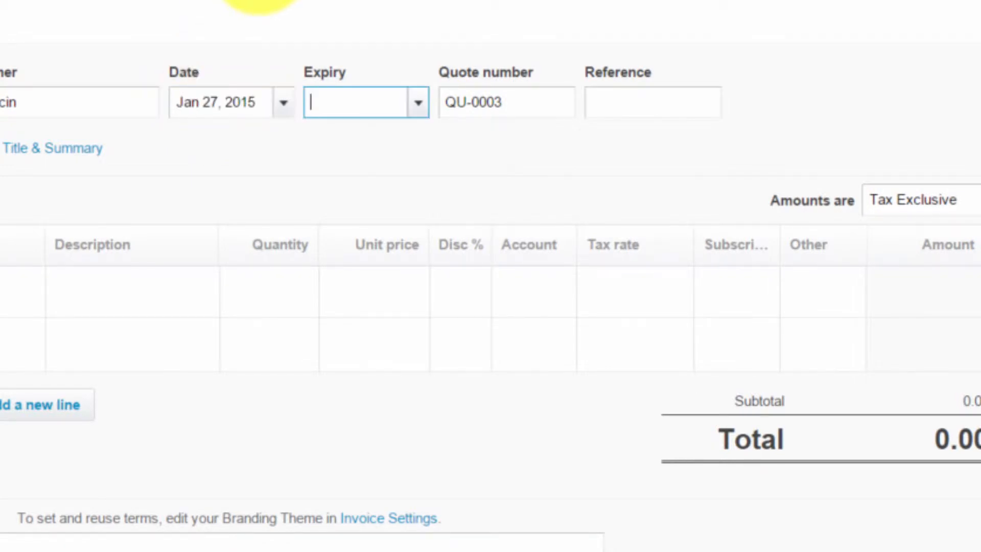
pyautogui.hotkey('shift', 'Tab')
pyautogui.press('Tab')
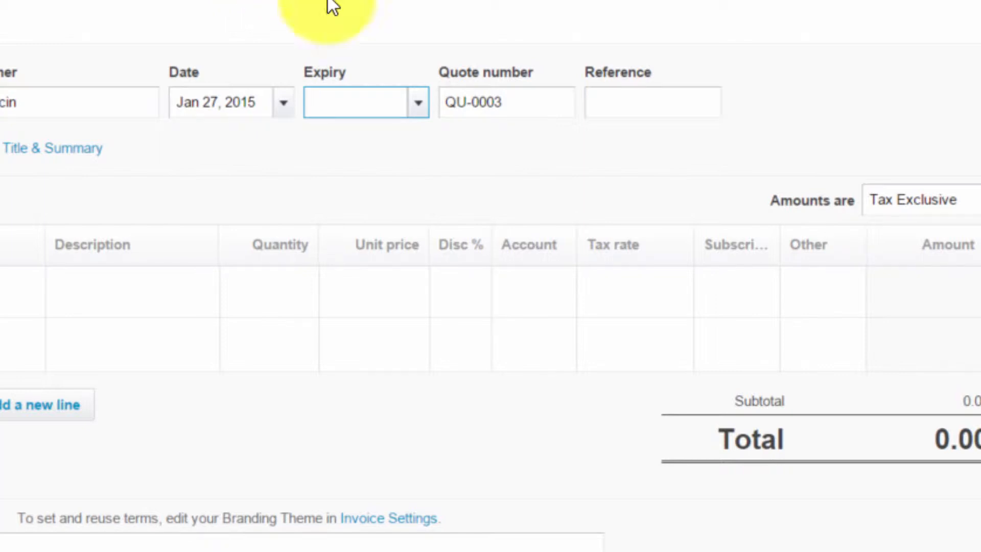
# Set the quote's expiry to today's date, Jan 27, 2015
pyautogui.write('t')
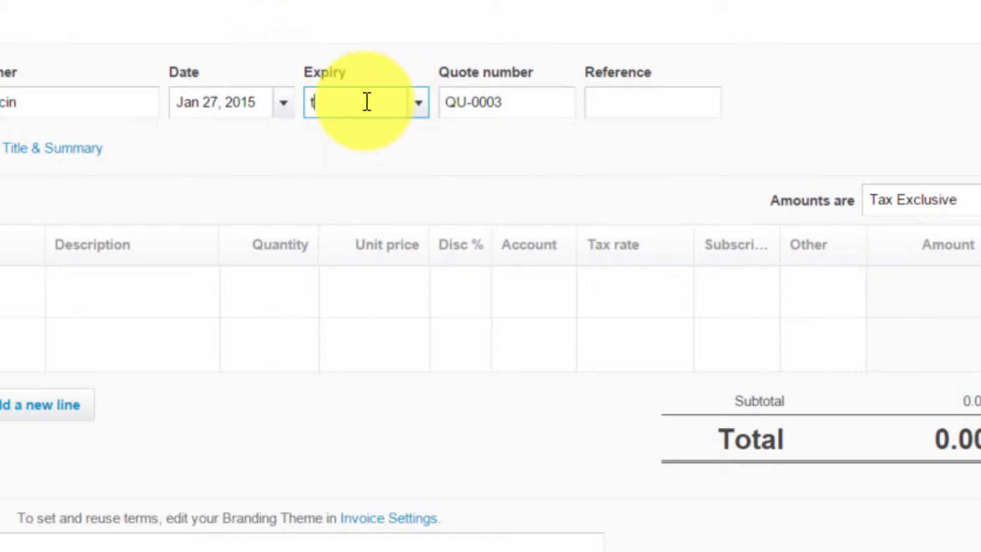
pyautogui.press('Tab')
pyautogui.click(390, 102)
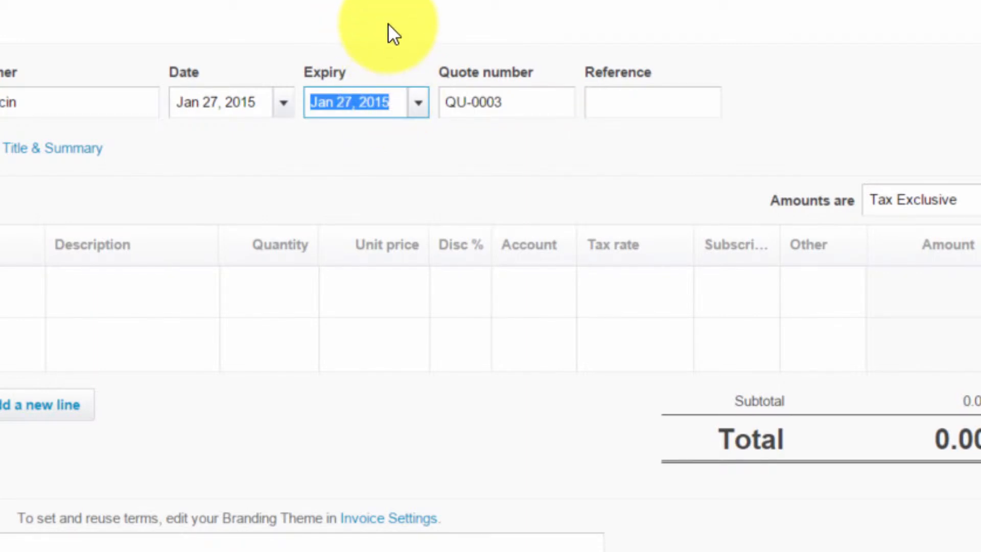
# Set the quote's expiry date to Feb 3, 2015 using the calendar, and keep the proposed quote number
pyautogui.hotkey('alt', 'Down')
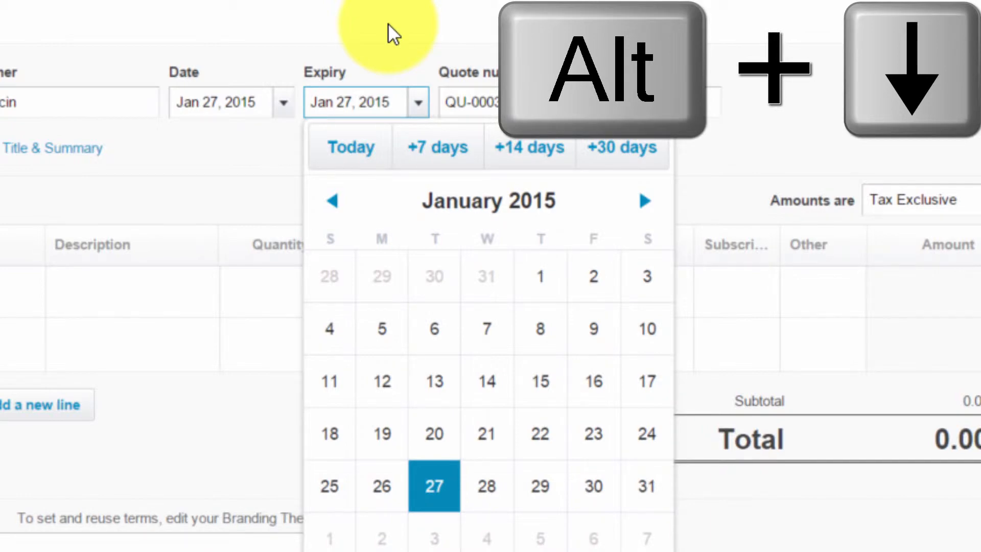
pyautogui.press('Down')
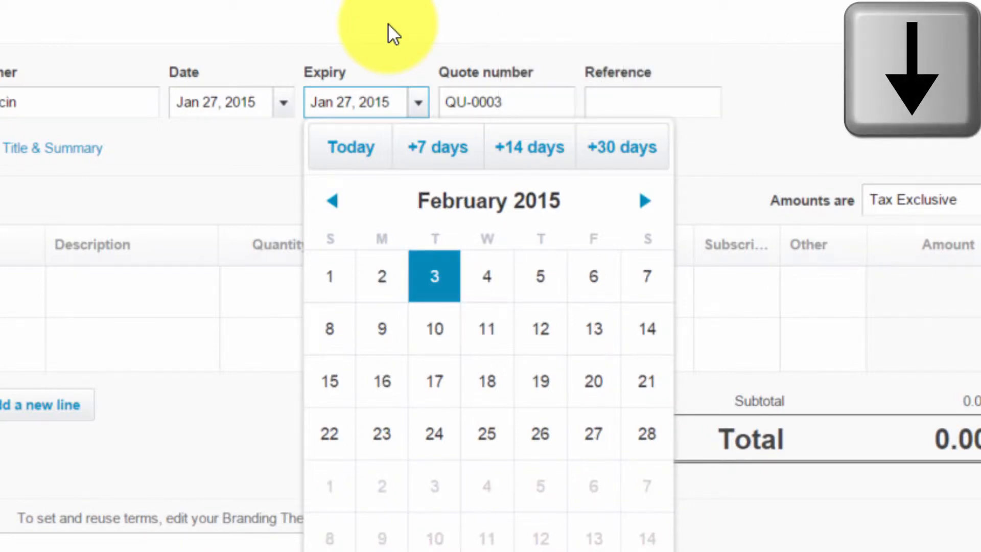
pyautogui.press('Down')
pyautogui.press('Right')
pyautogui.press('Right')
pyautogui.press('Right')
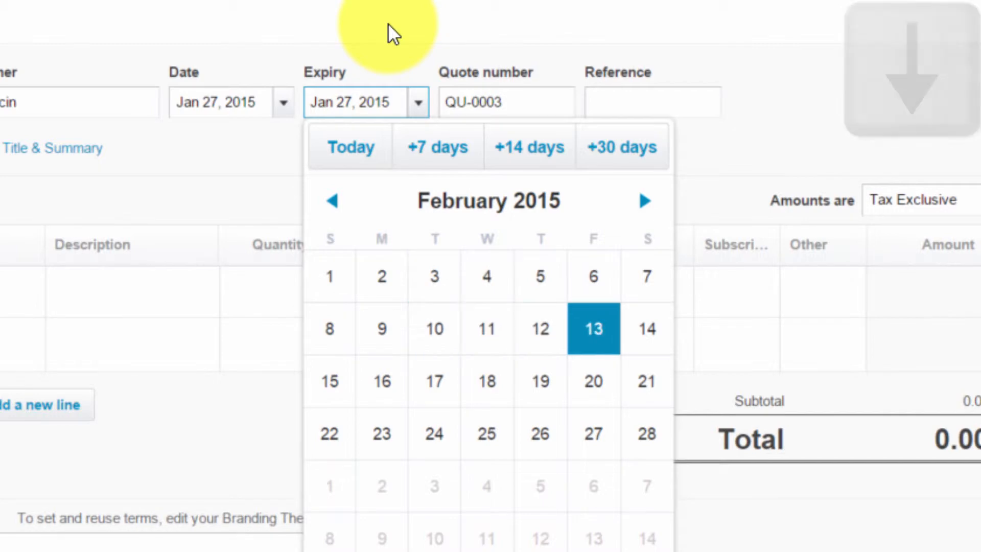
pyautogui.press('Left')
pyautogui.press('Left')
pyautogui.press('Left')
pyautogui.press('Up')
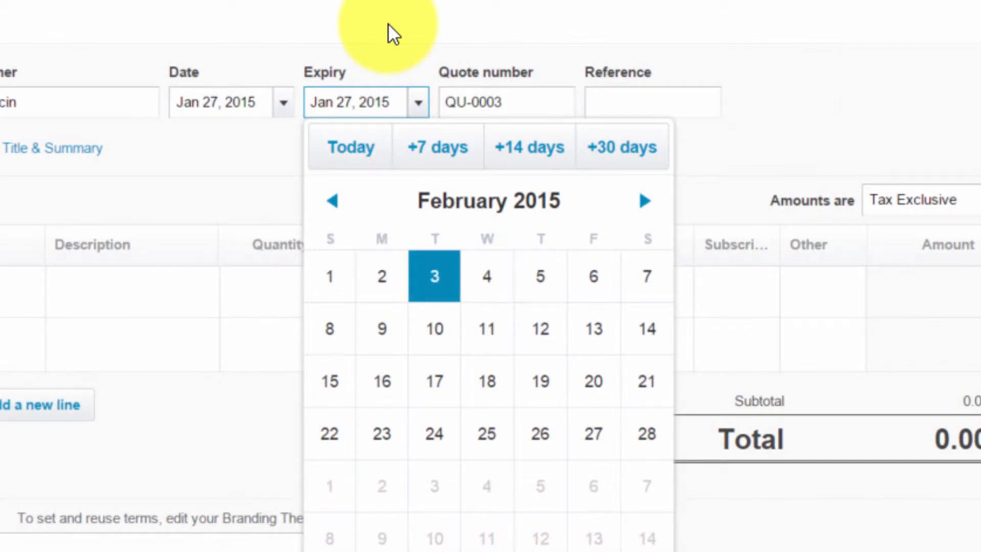
pyautogui.press('Return')
pyautogui.press('Tab')
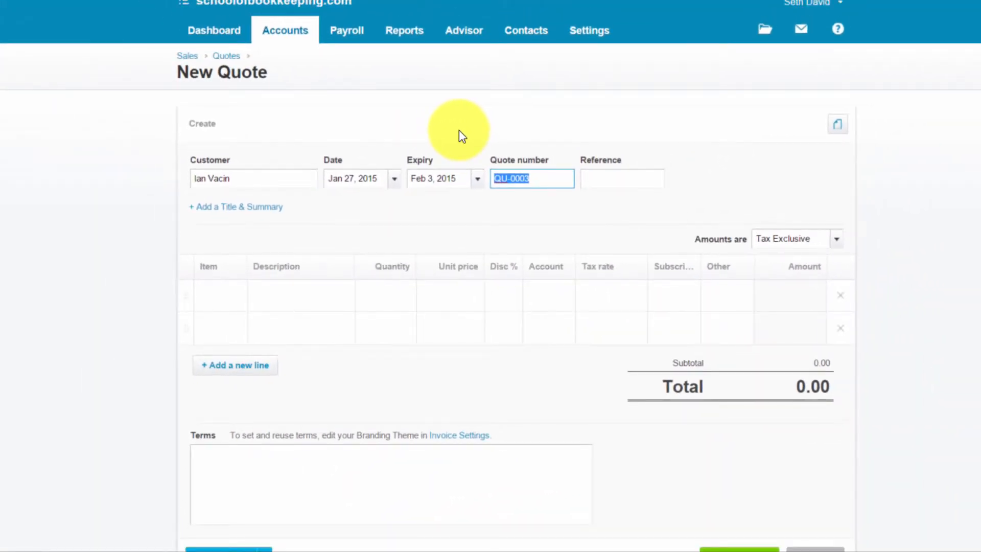
pyautogui.press('Tab')
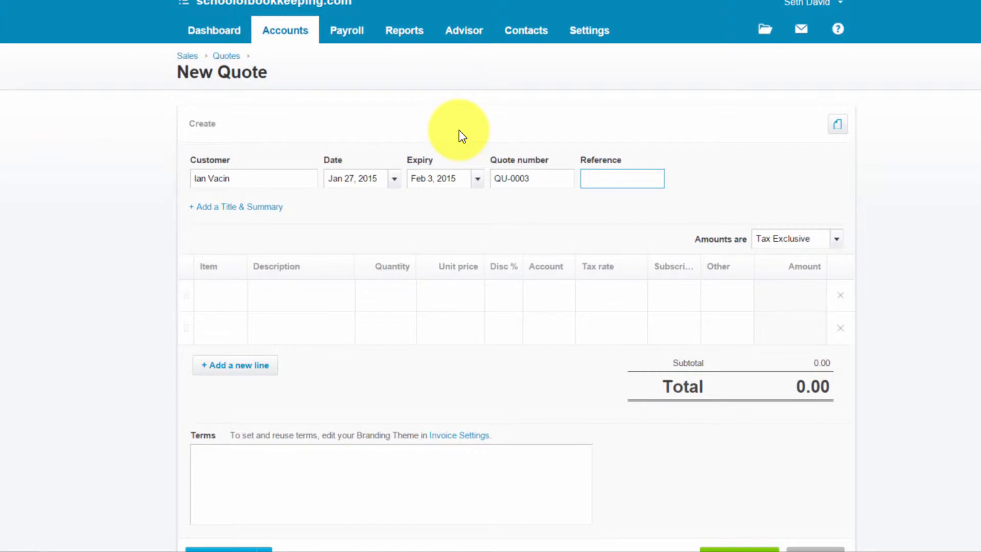
# Add a title and summary section to the quote and enter the title "Oh The Places You'll Go"
pyautogui.click(228, 205)
pyautogui.click(228, 206)
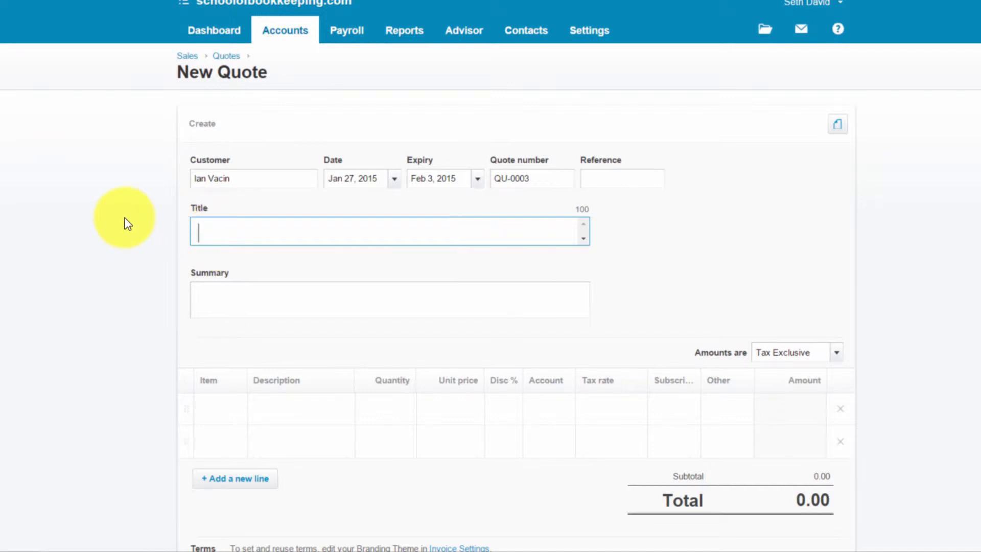
pyautogui.write('Oh The ')
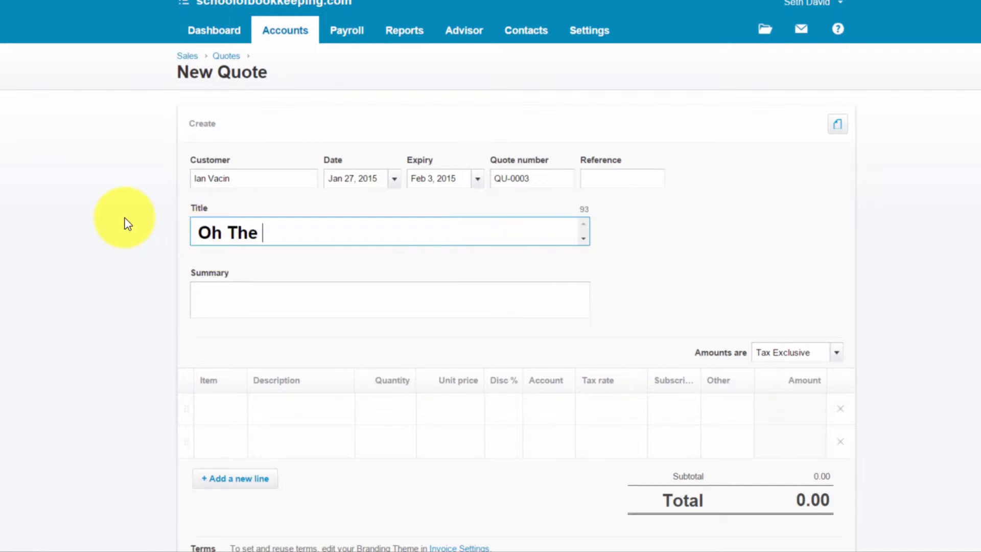
pyautogui.write('Places')
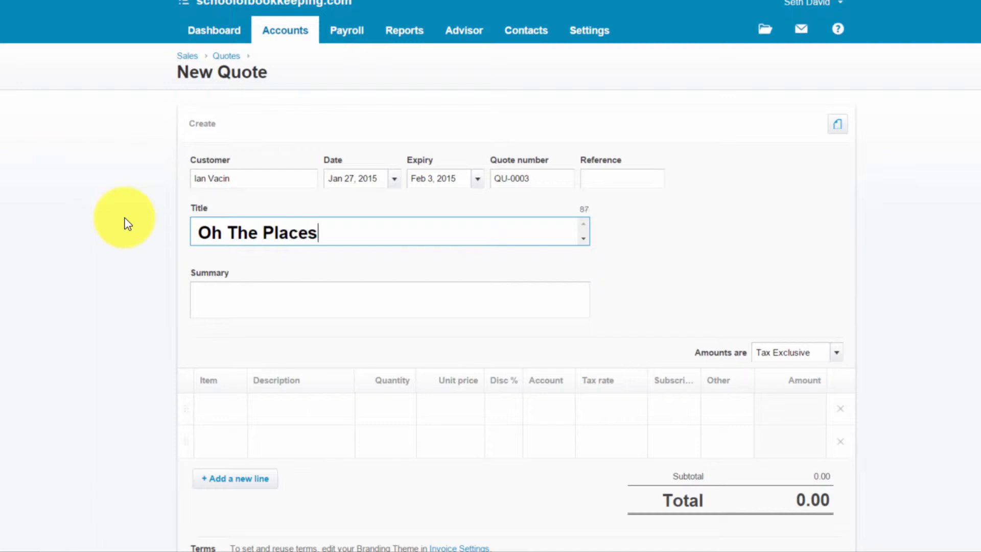
pyautogui.write(" You'll Go")
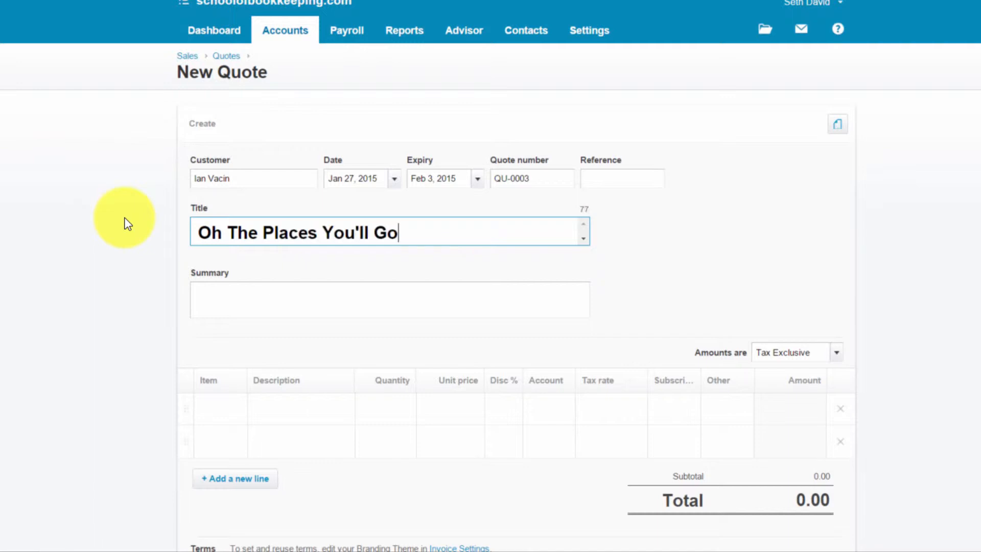
# Enter "Dr. Seuss was wierd" as the quote's summary
pyautogui.click(232, 291)
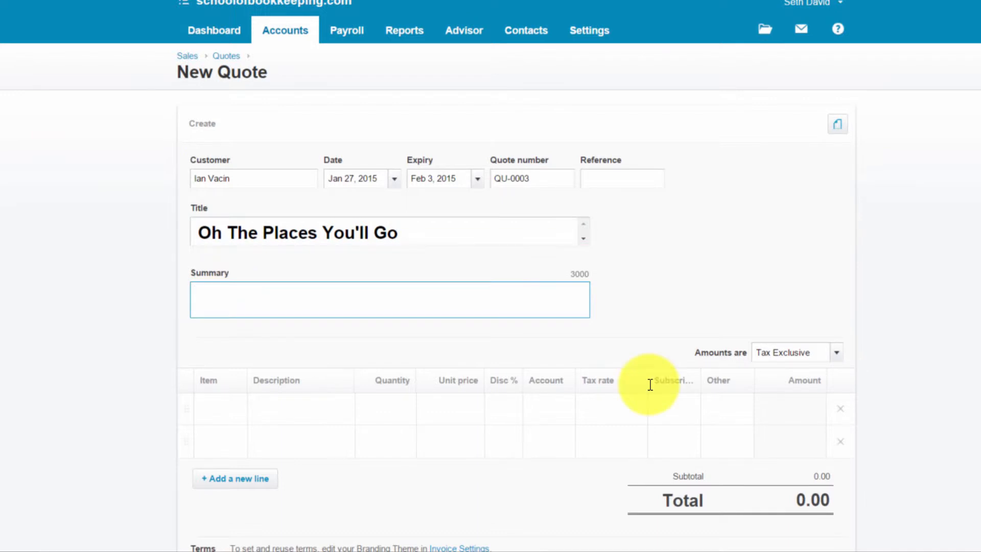
pyautogui.write('Dr. Seuss was wierd')
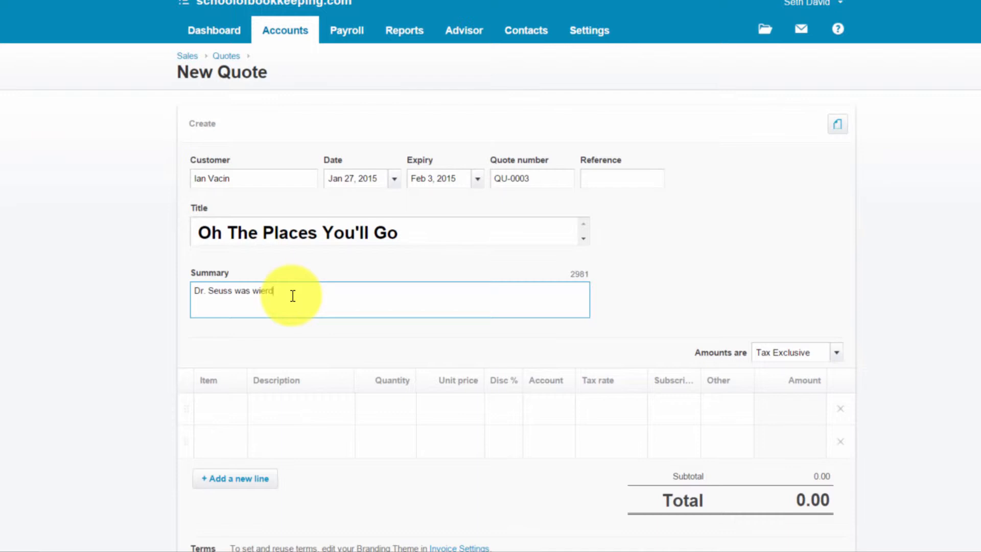
# Add the Book Deal item to the first line of the quote
pyautogui.scroll(-3, 291, 299)
pyautogui.click(213, 296)
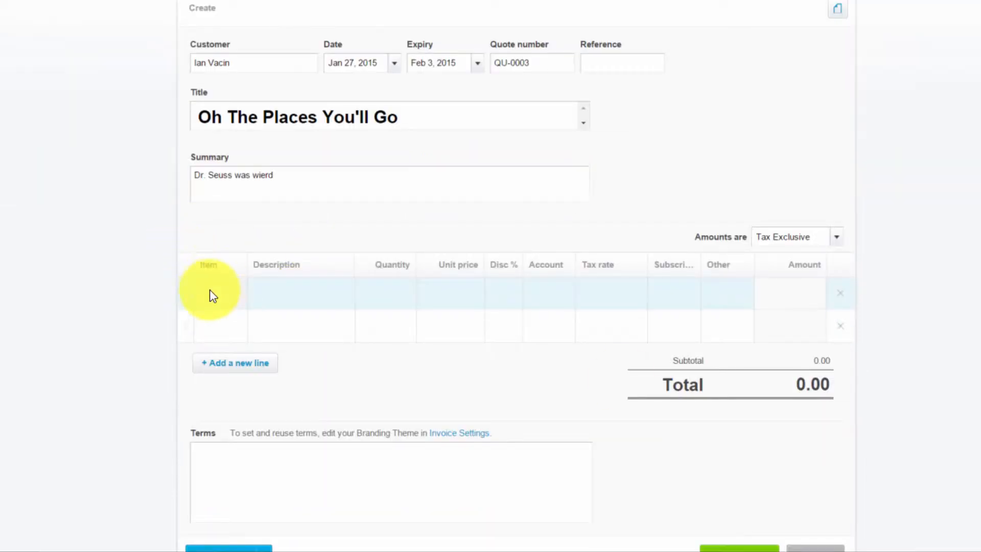
pyautogui.click(214, 296)
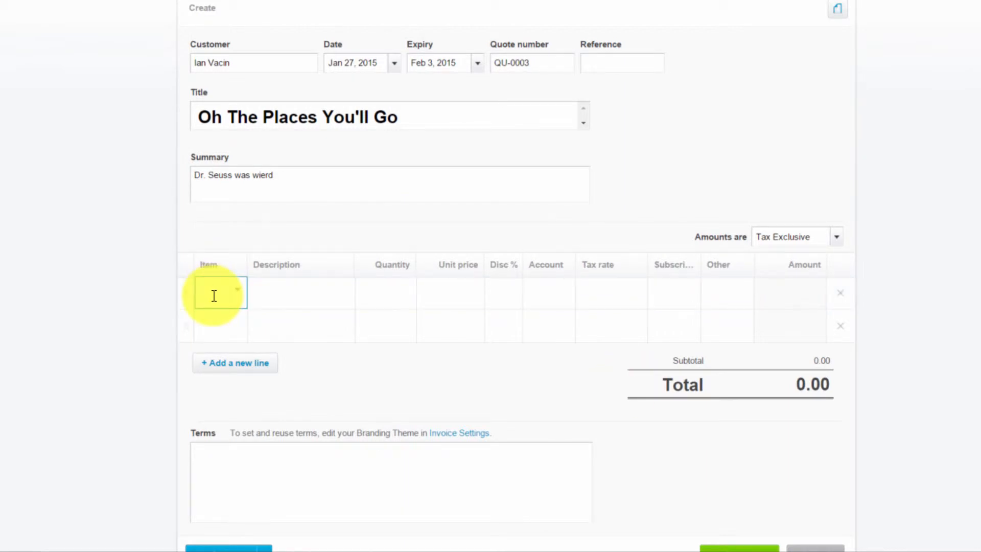
pyautogui.write('book')
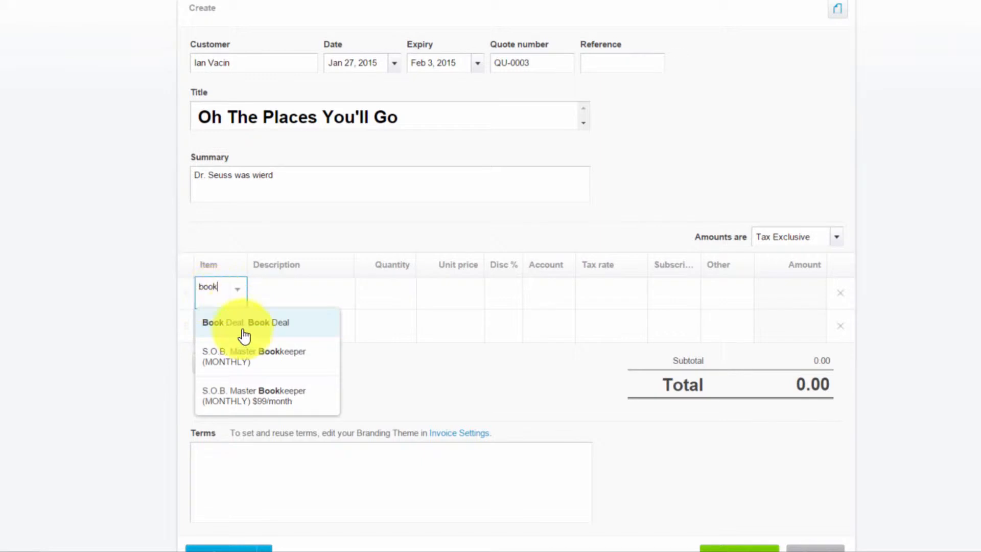
pyautogui.click(247, 313)
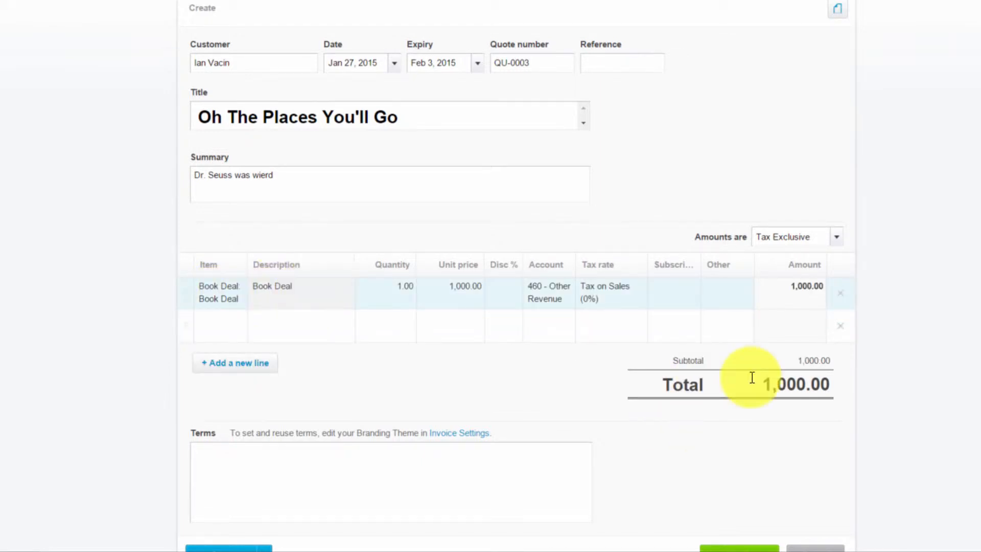
# Set the Book Deal line's unit price to 1500, keeping its description and quantity
pyautogui.press('Tab')
pyautogui.press('Tab')
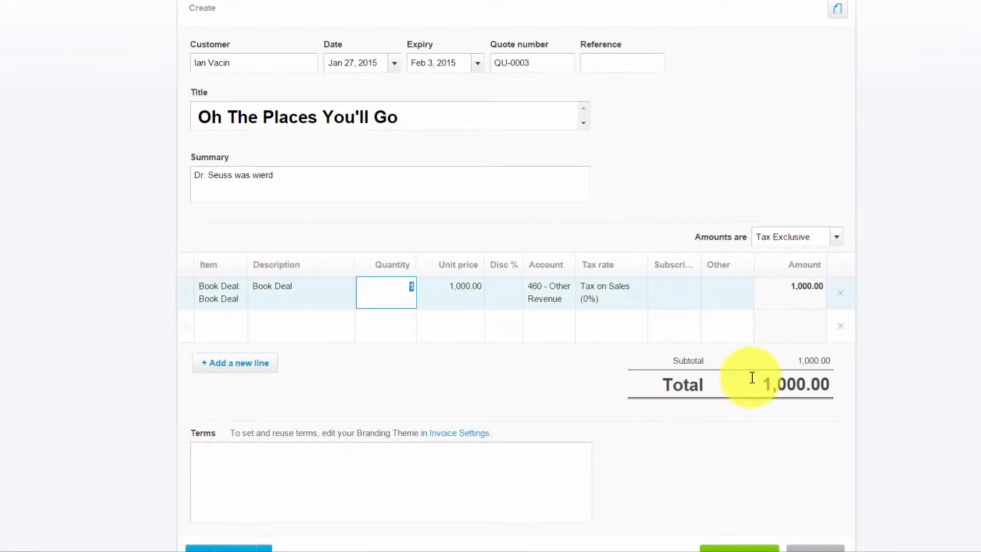
pyautogui.press('Tab')
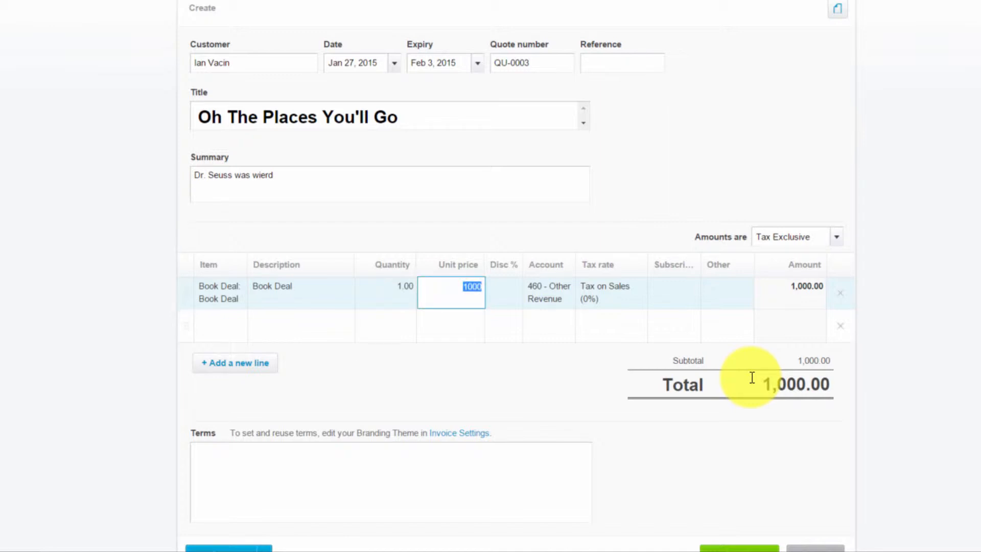
pyautogui.write('1500')
pyautogui.press('Tab')
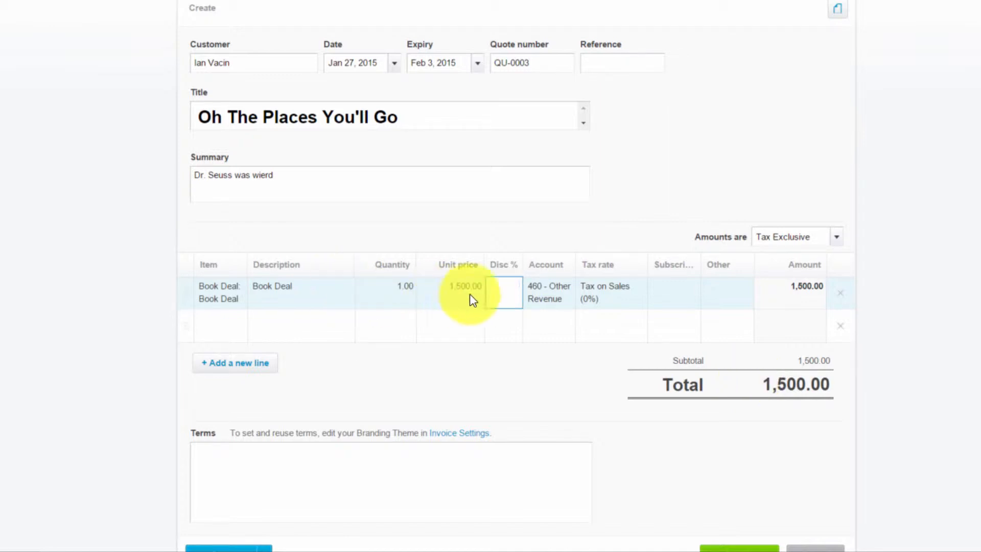
# Review the Book Deal line's account, tax rate and the options offered in its two tracking columns
pyautogui.click(562, 292)
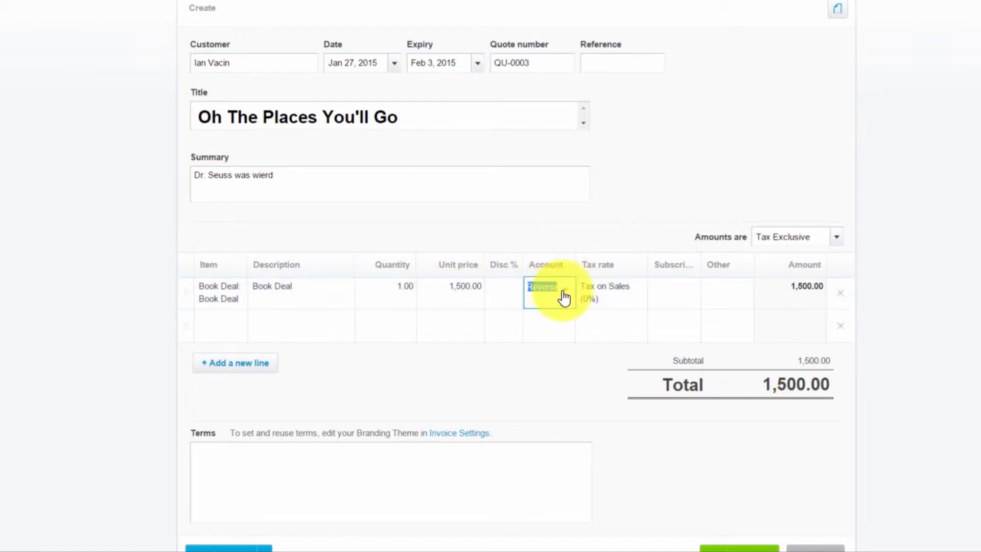
pyautogui.press('Tab')
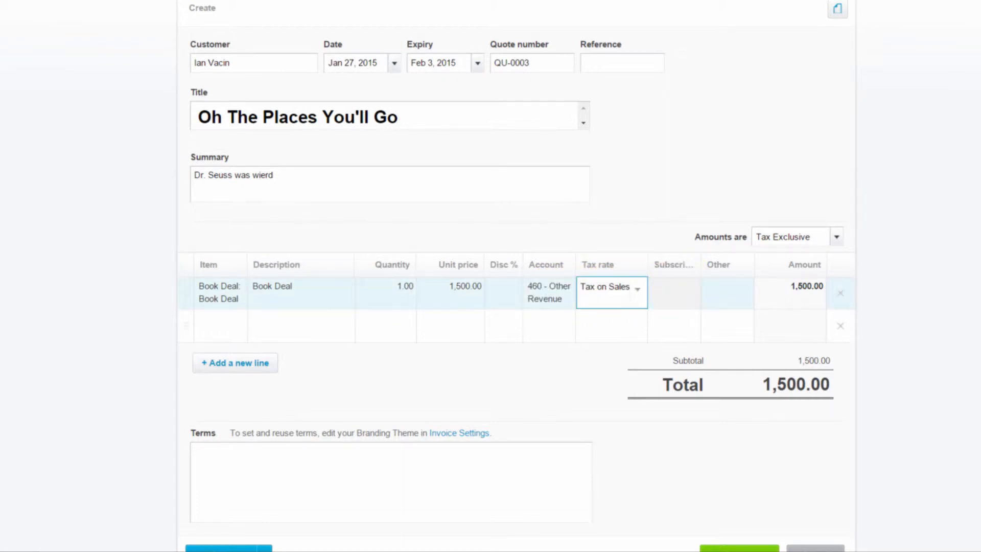
pyautogui.press('Tab')
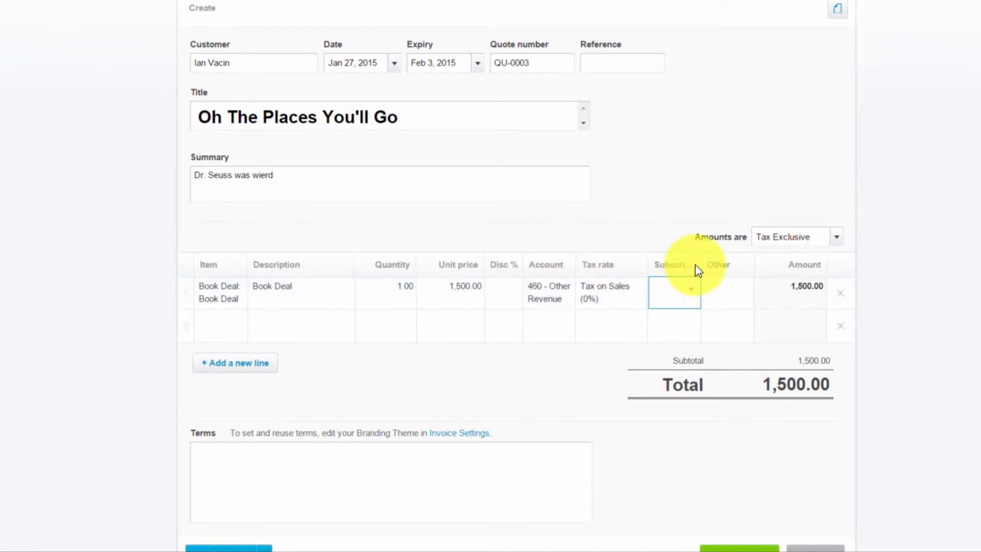
pyautogui.press('Down')
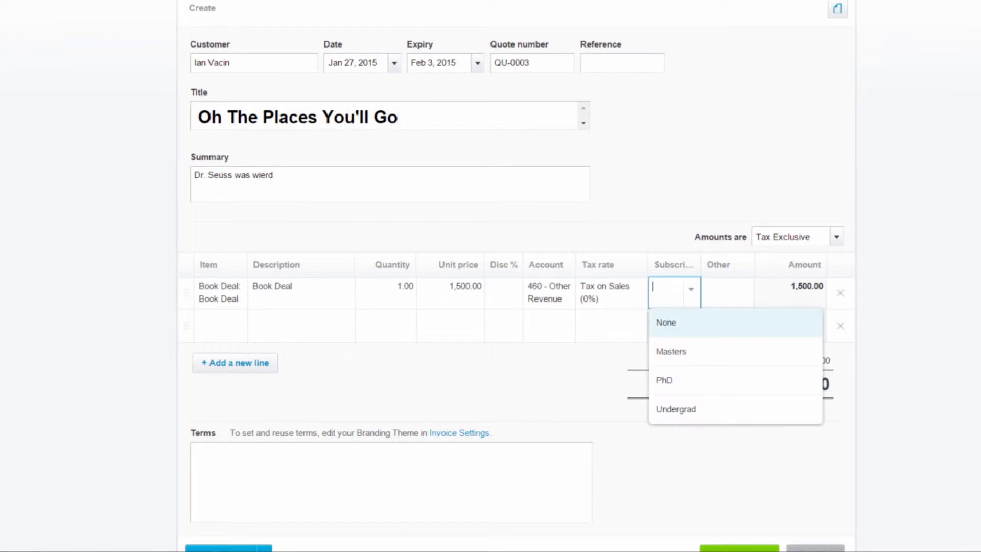
pyautogui.press('Tab')
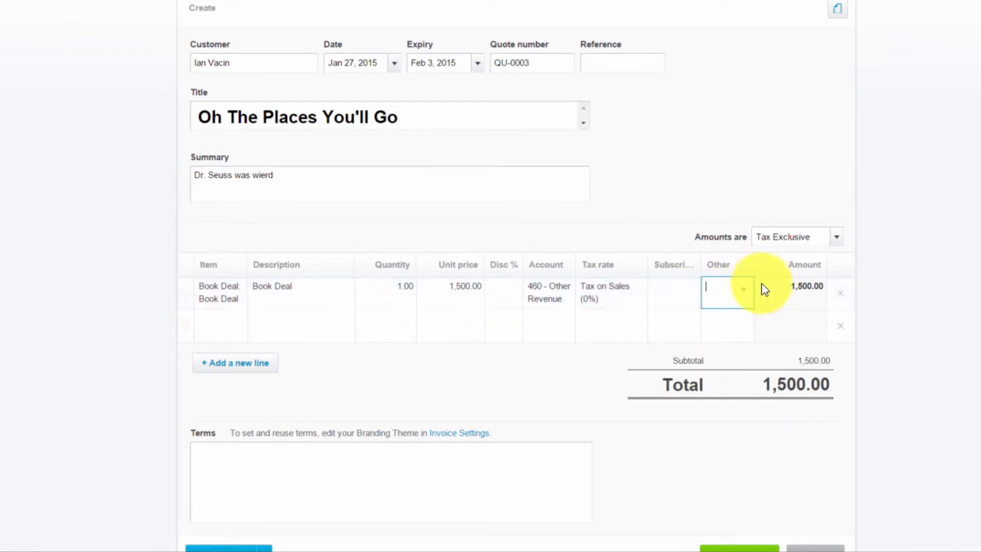
pyautogui.press('Down')
pyautogui.click(730, 291)
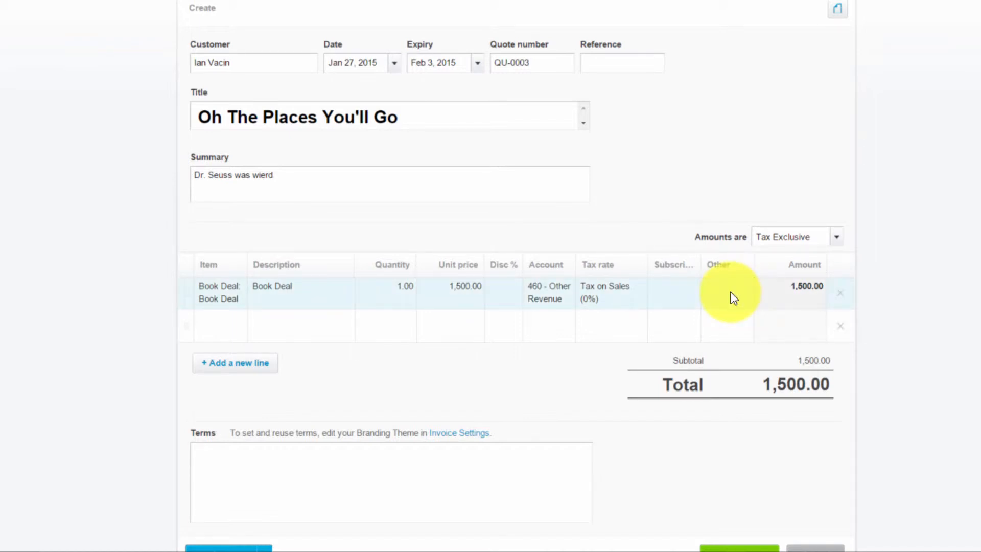
# Save the quote as a draft with the terms left blank
pyautogui.click(286, 467)
pyautogui.scroll(-1, 288, 465)
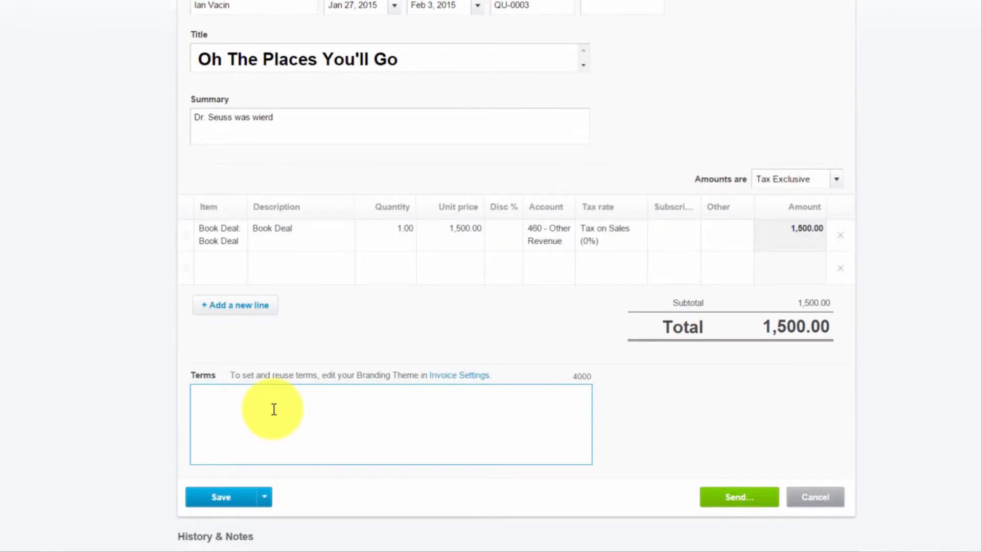
pyautogui.click(264, 497)
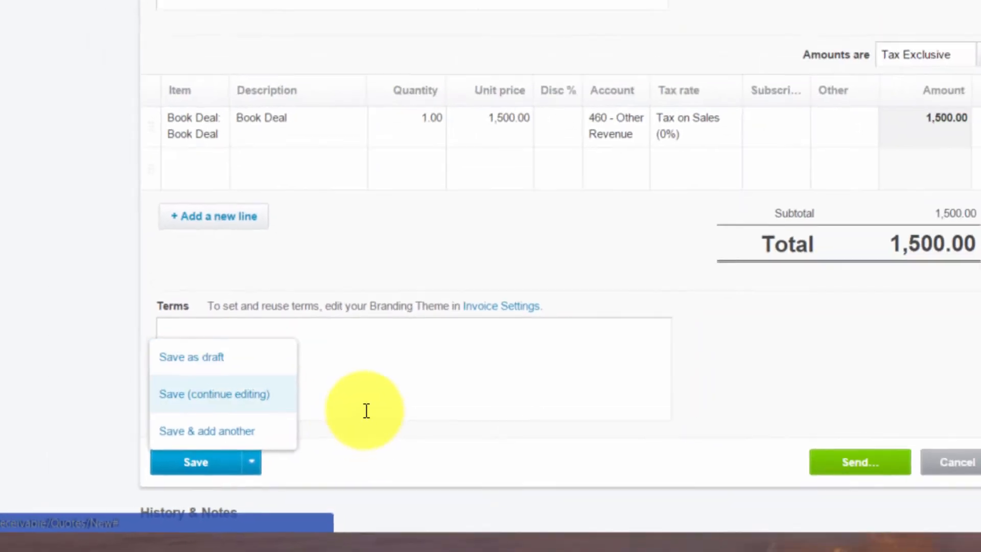
pyautogui.click(196, 462)
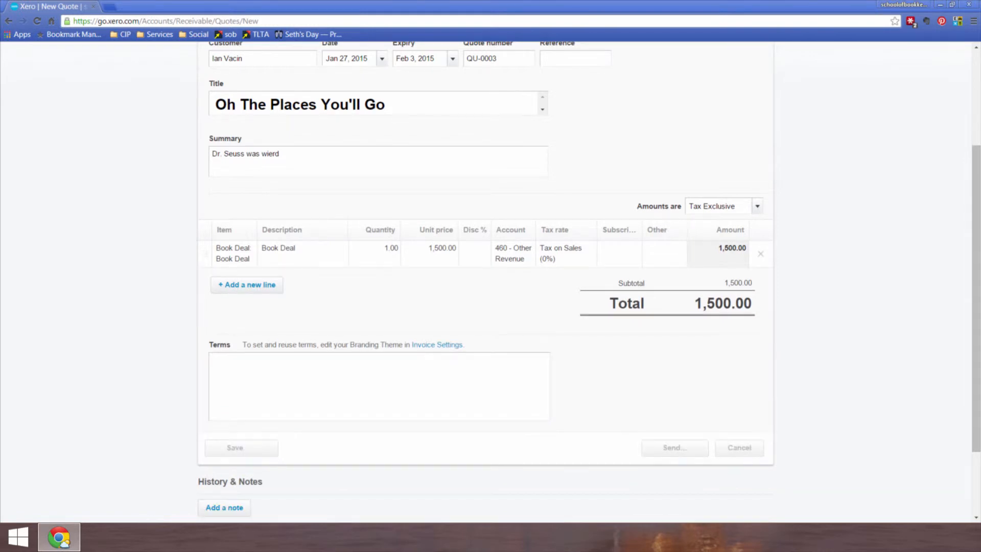
pyautogui.click(236, 449)
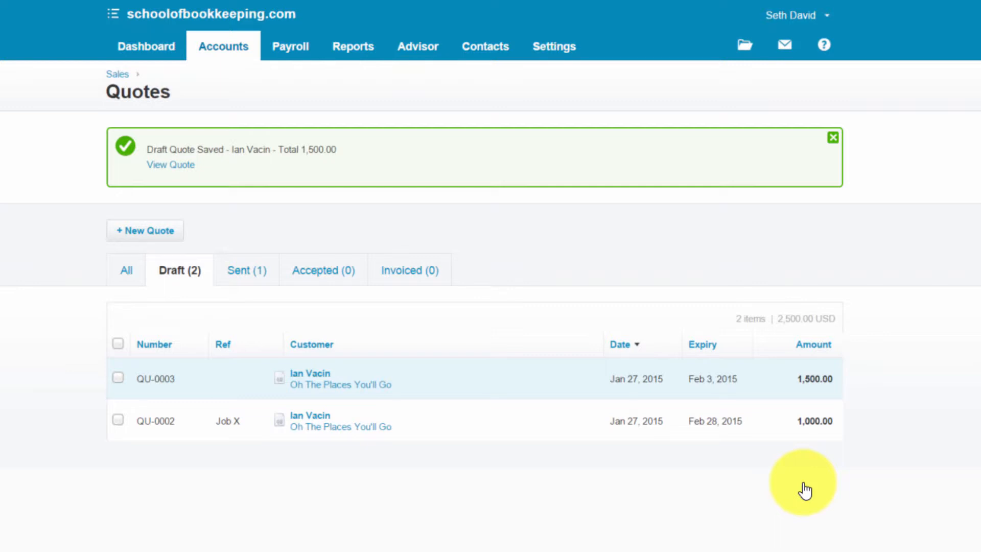
# Open the saved 1,500.00 draft quote and bring up its e-mail form for sending to the customer
pyautogui.click(304, 375)
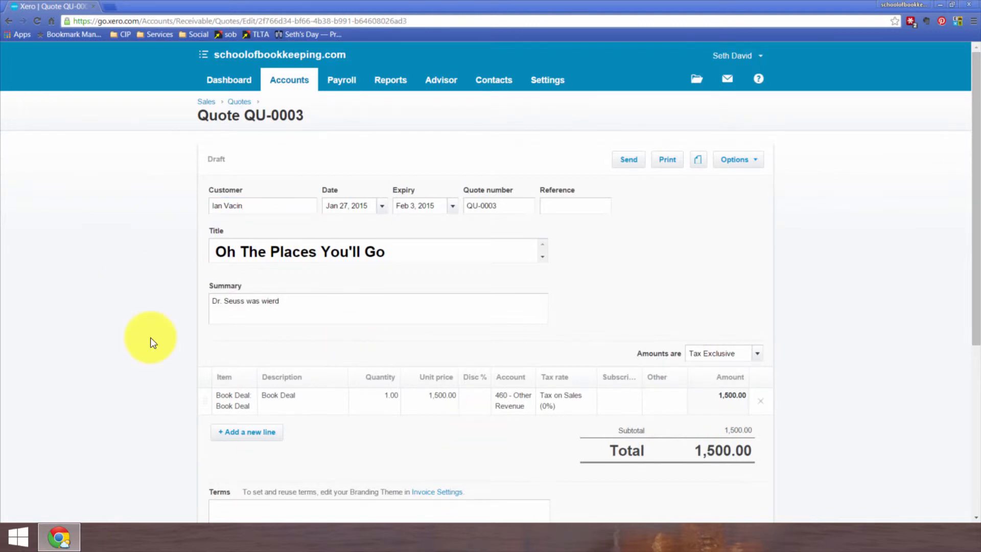
pyautogui.scroll(-5, 153, 342)
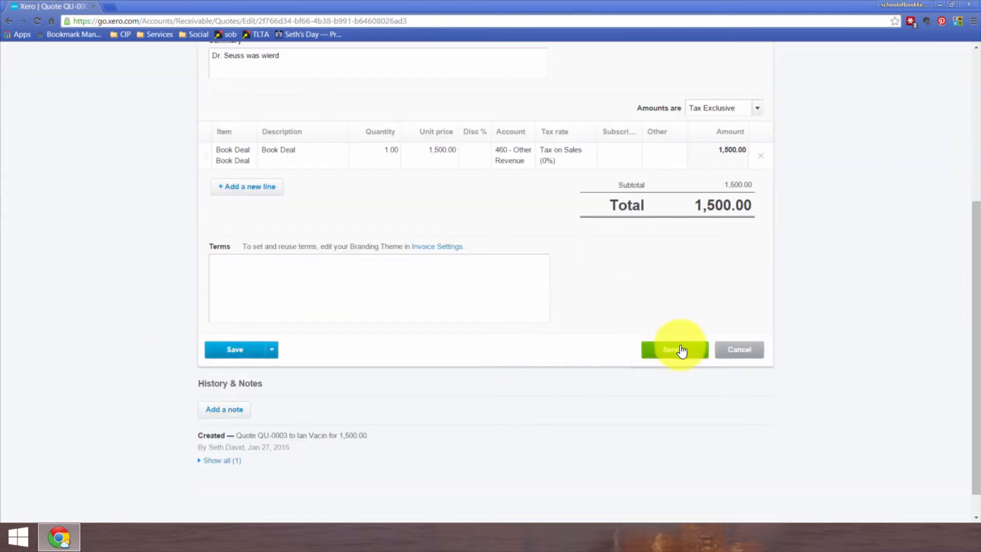
pyautogui.click(681, 354)
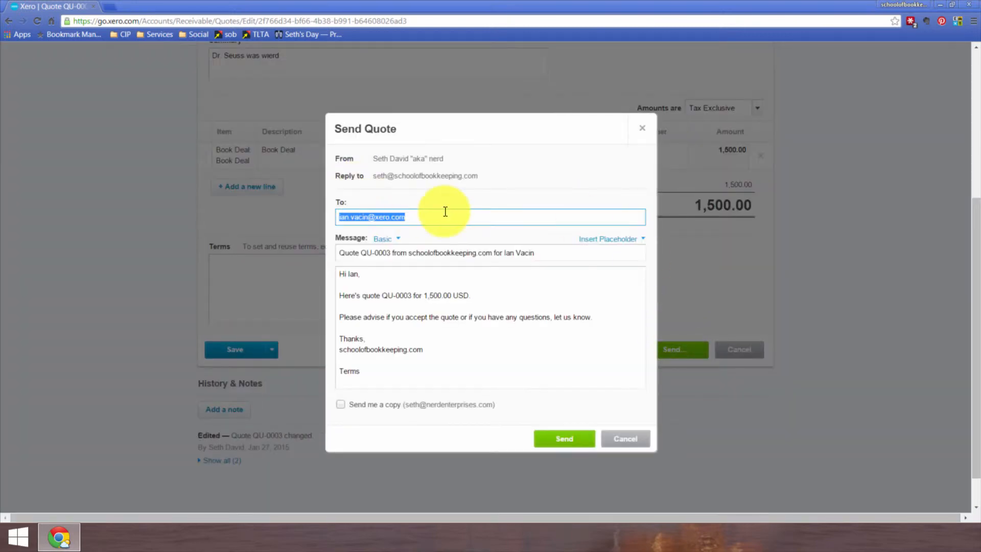
pyautogui.click(443, 218)
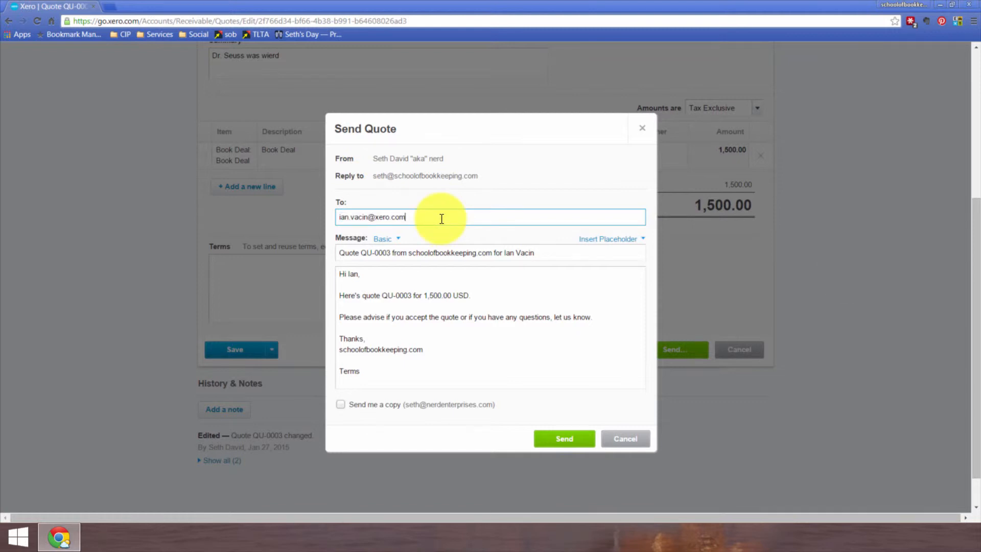
# Replace the e-mail subject with "Quote #" followed by the Quote Number placeholder
pyautogui.click(377, 254)
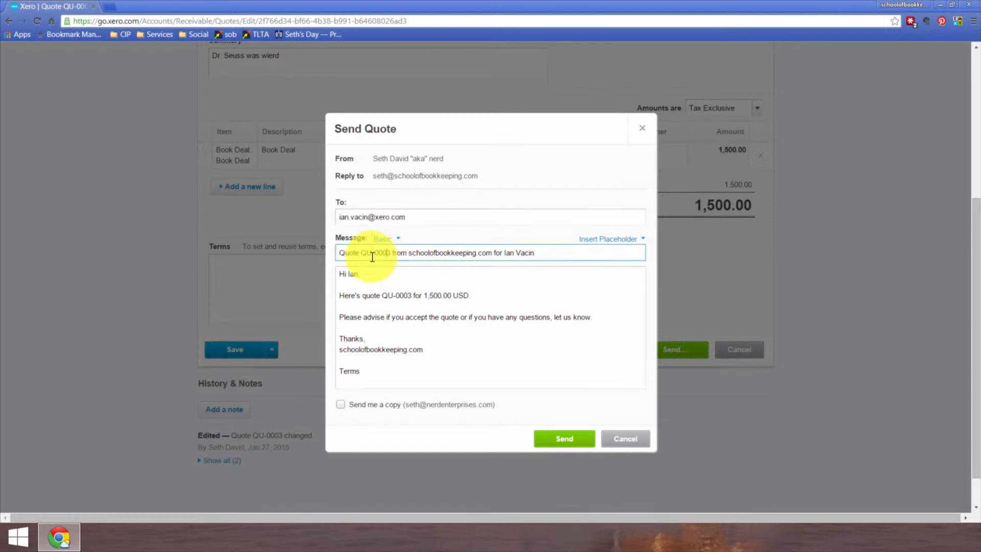
pyautogui.hotkey('ctrl', 'a')
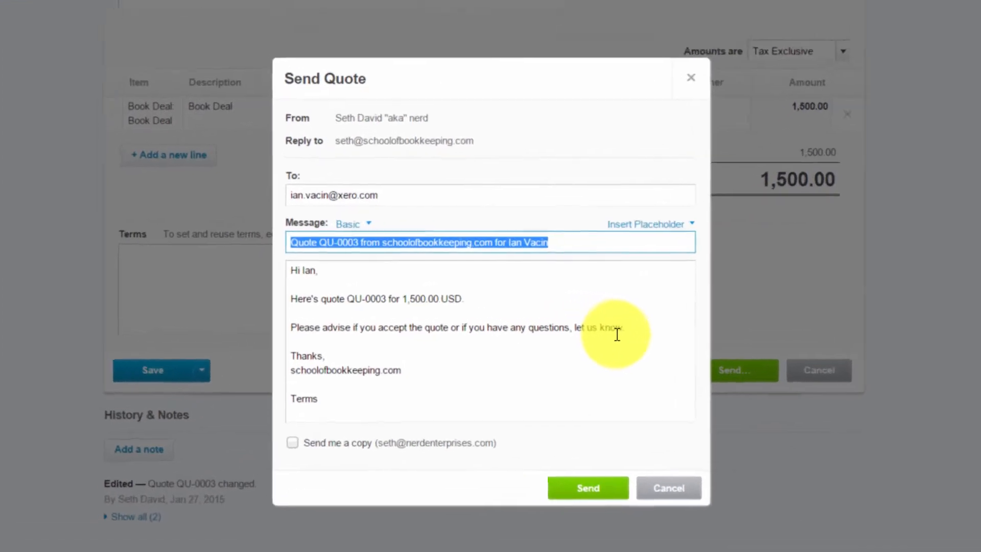
pyautogui.write('Qu')
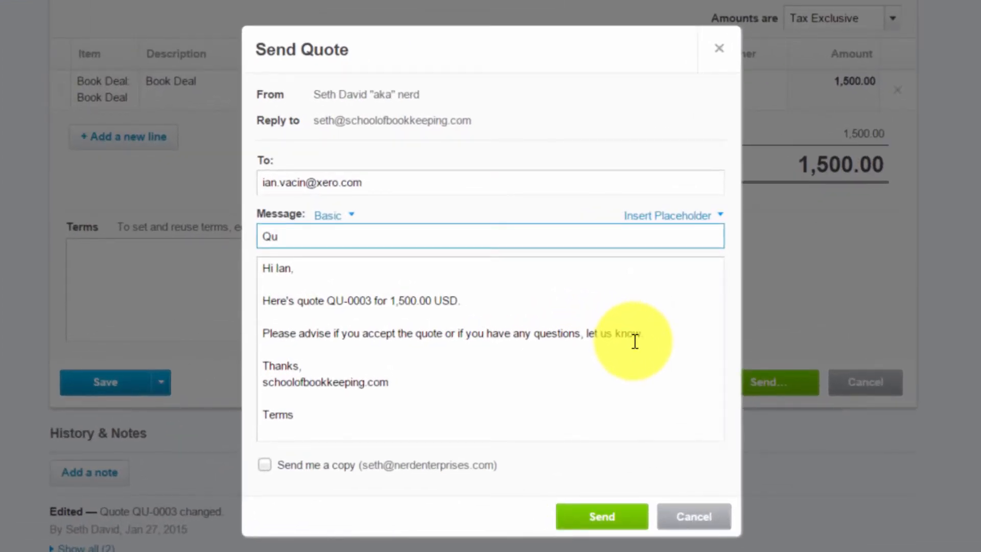
pyautogui.write('ote #')
pyautogui.click(667, 215)
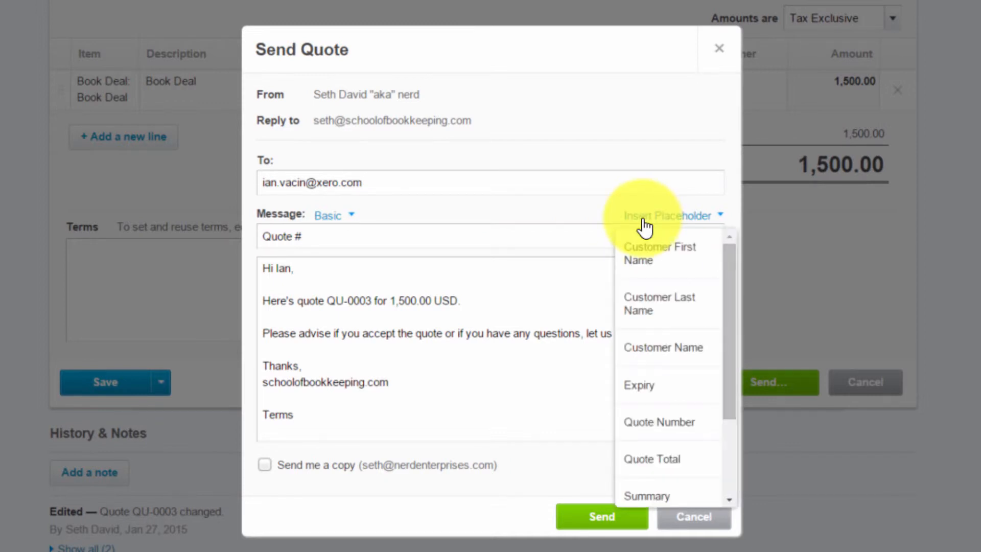
pyautogui.click(658, 423)
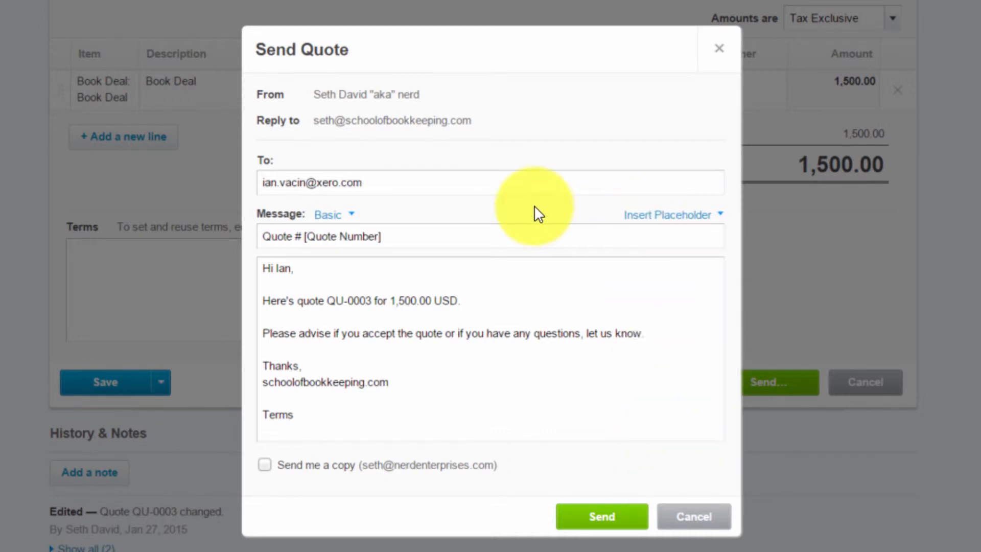
pyautogui.press('Down')
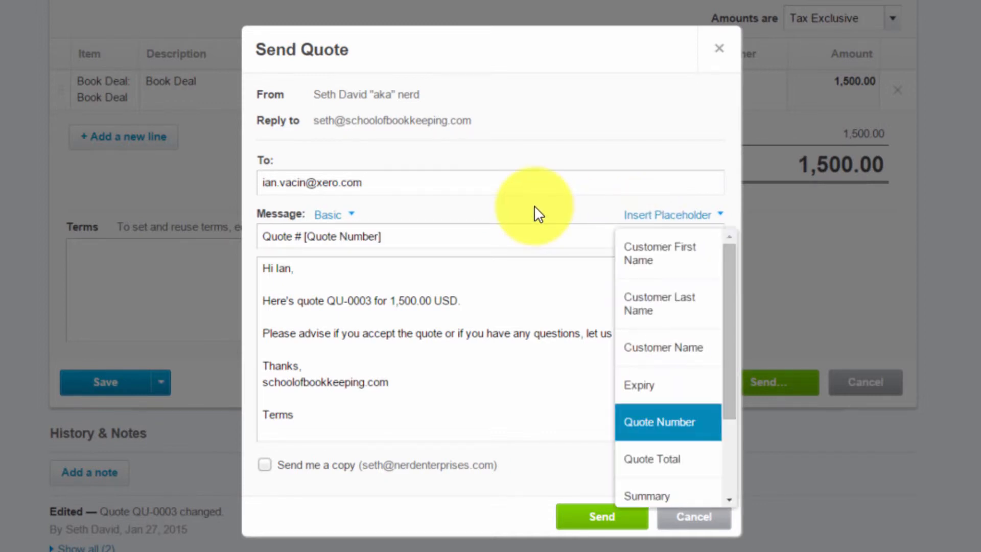
# Append "For" and the Customer Name placeholder to the e-mail subject
pyautogui.click(487, 244)
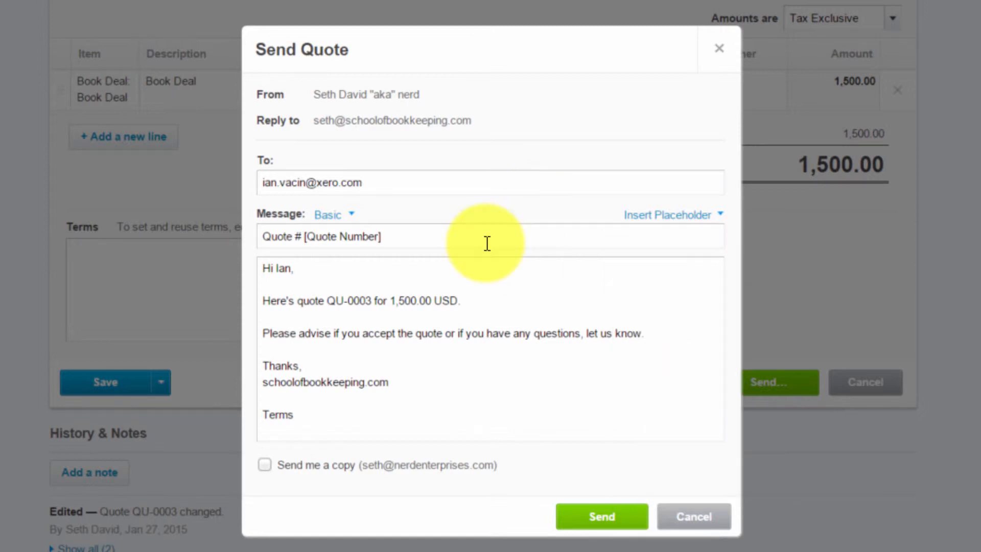
pyautogui.write('For')
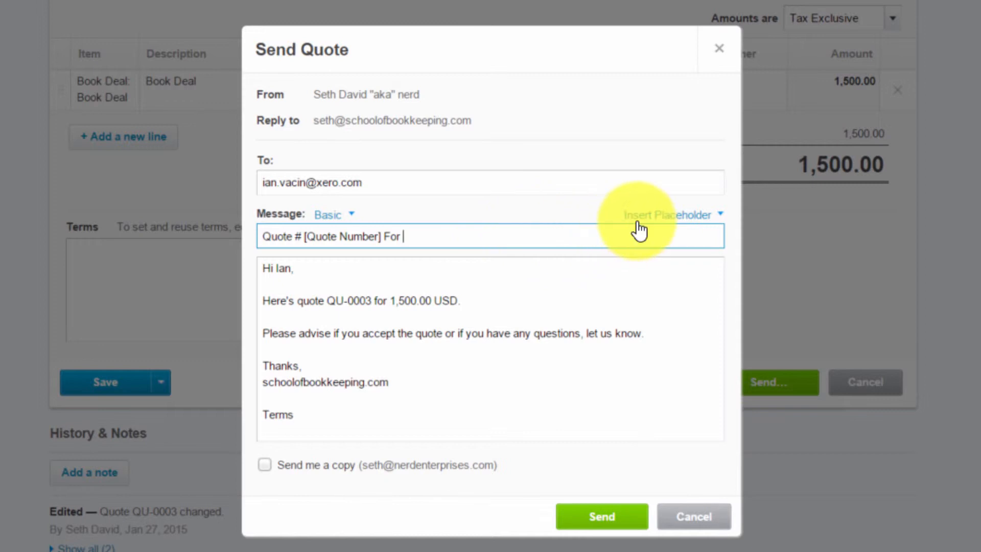
pyautogui.click(664, 215)
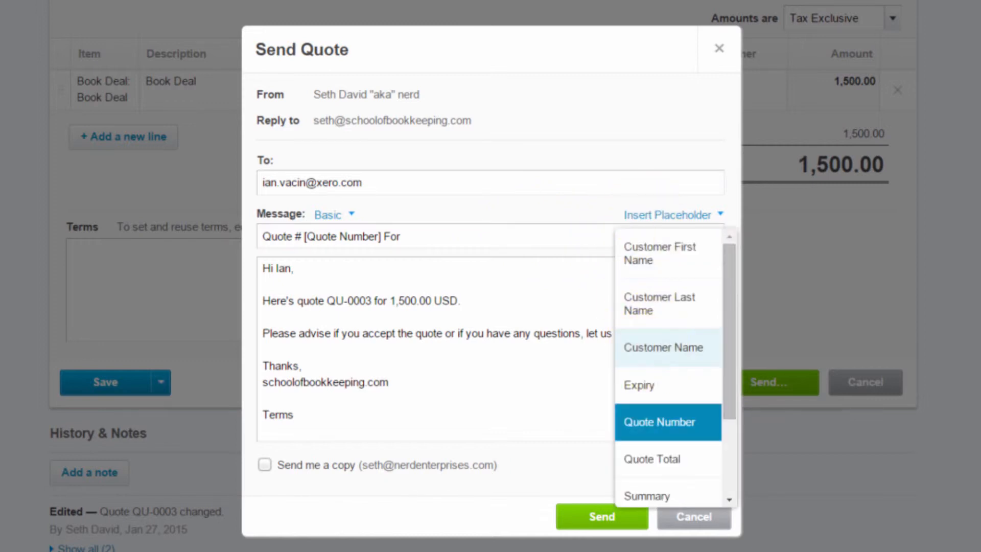
pyautogui.click(650, 348)
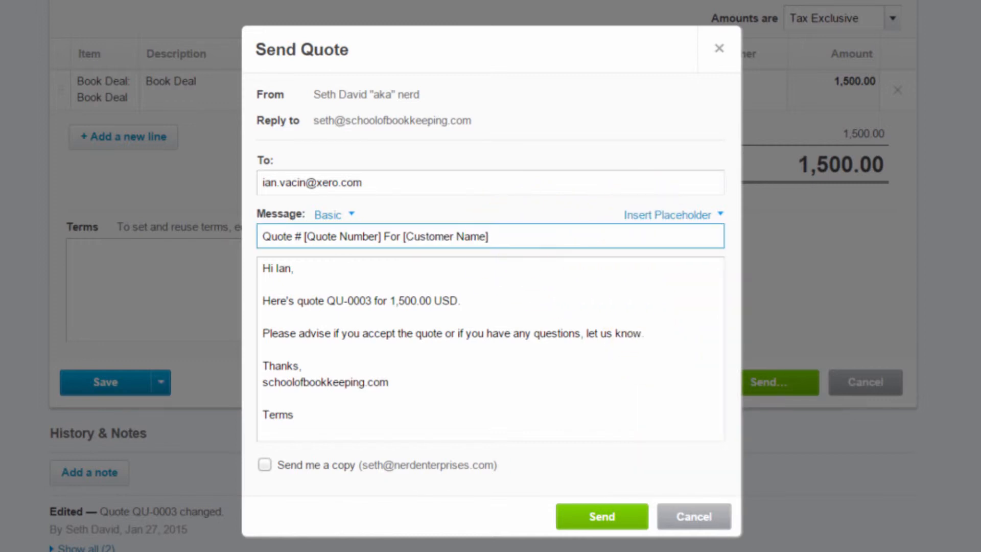
# Finish the e-mail subject with "Good until" and the Expiry placeholder
pyautogui.write('Do')
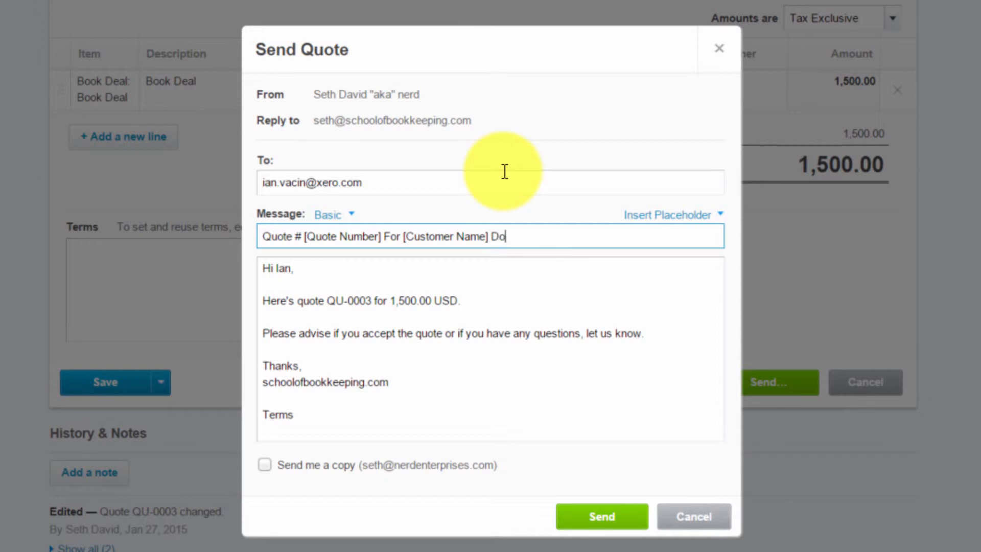
pyautogui.press('BackSpace')
pyautogui.press('BackSpace')
pyautogui.write('Goood unti')
pyautogui.press('BackSpace')
pyautogui.press('BackSpace')
pyautogui.press('BackSpace')
pyautogui.press('BackSpace')
pyautogui.press('BackSpace')
pyautogui.press('BackSpace')
pyautogui.press('BackSpace')
pyautogui.write('d until')
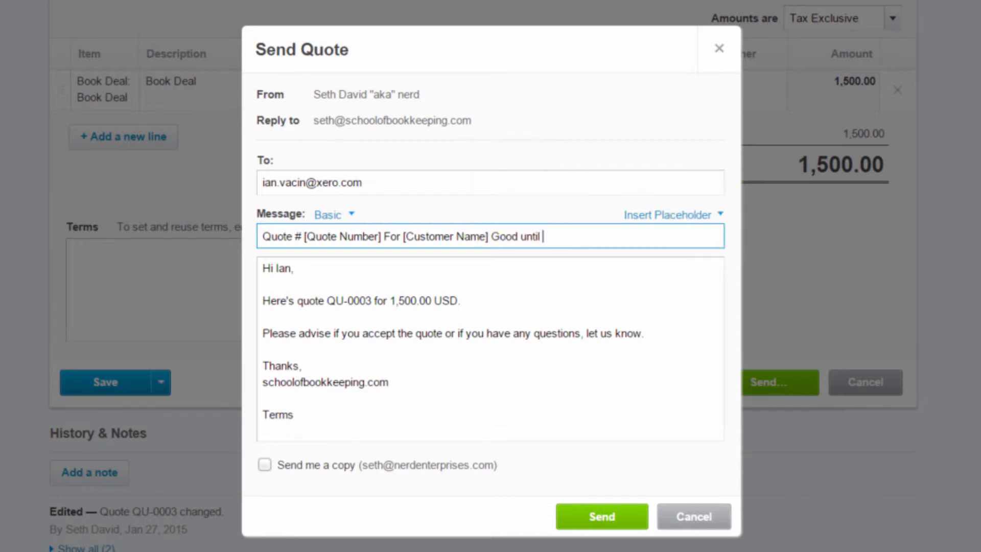
pyautogui.click(714, 214)
pyautogui.click(664, 388)
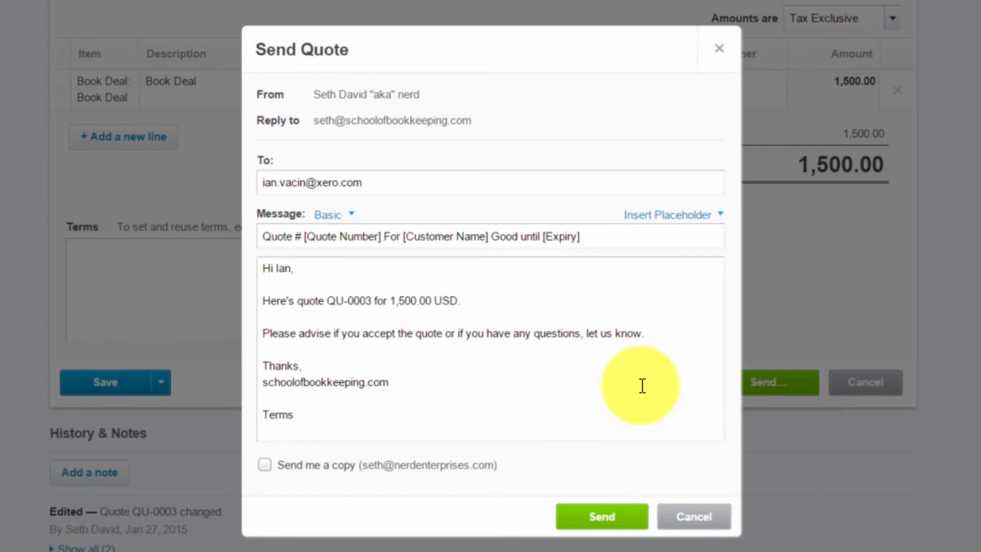
# Send the quote e-mail with its default message body and have a copy sent to the sender
pyautogui.click(475, 302)
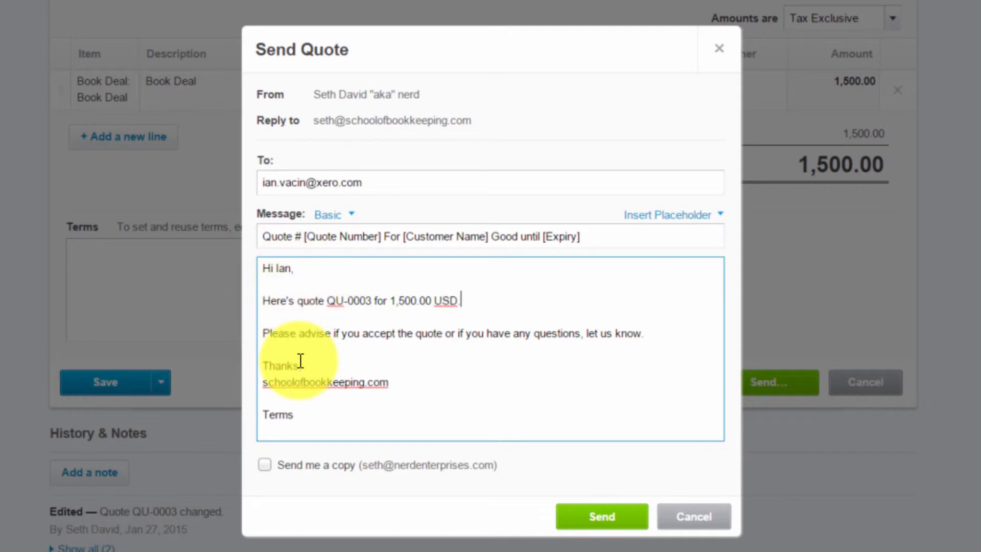
pyautogui.moveTo(309, 414); pyautogui.dragTo(238, 423)
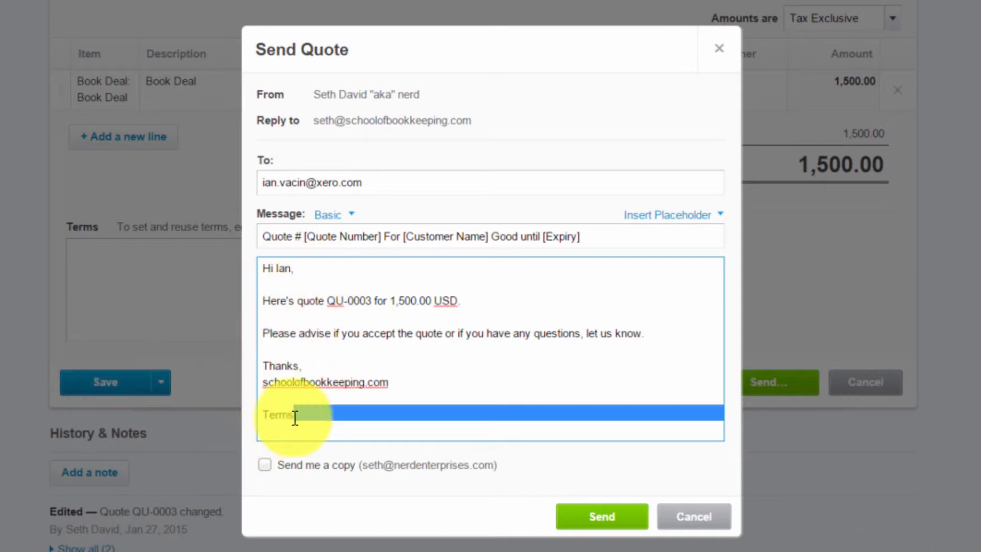
pyautogui.scroll(-2, 331, 398)
pyautogui.click(307, 359)
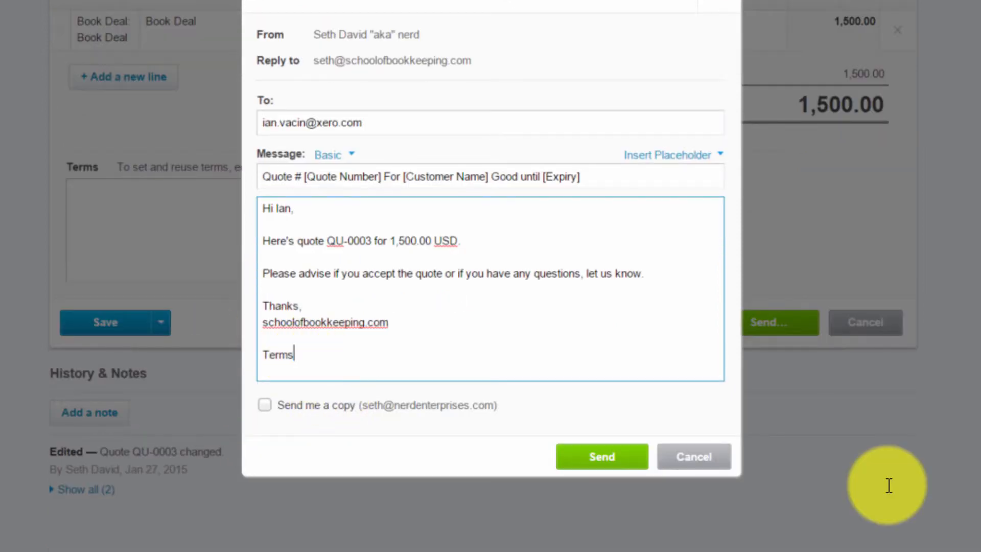
pyautogui.click(264, 406)
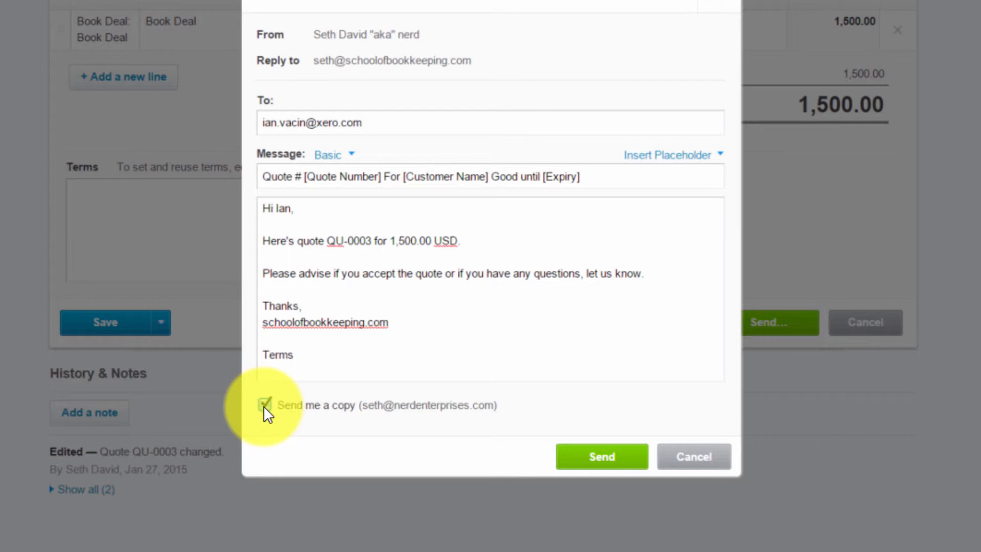
pyautogui.click(597, 459)
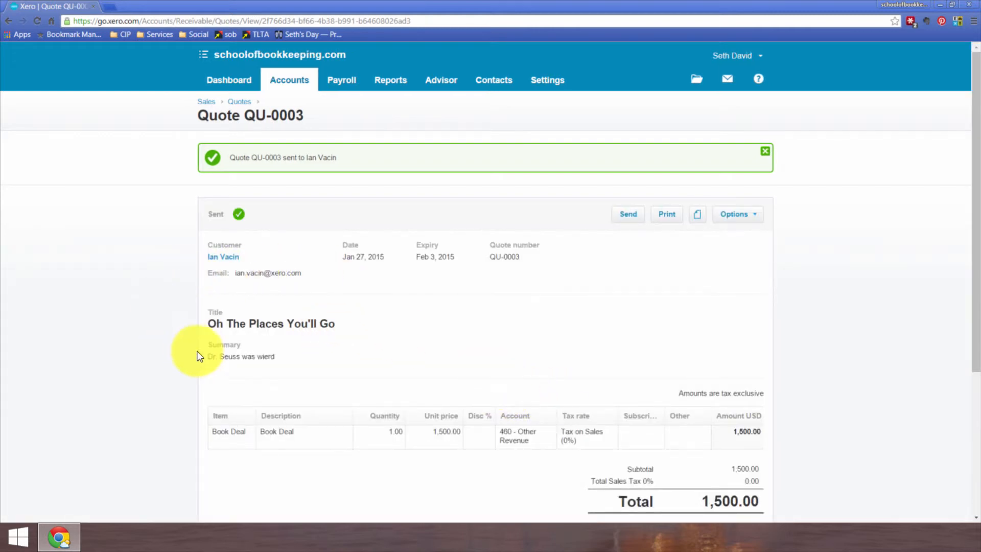
# Look over the sent quote down to its history and notes, and return to the quotes list
pyautogui.scroll(-3, 489, 400)
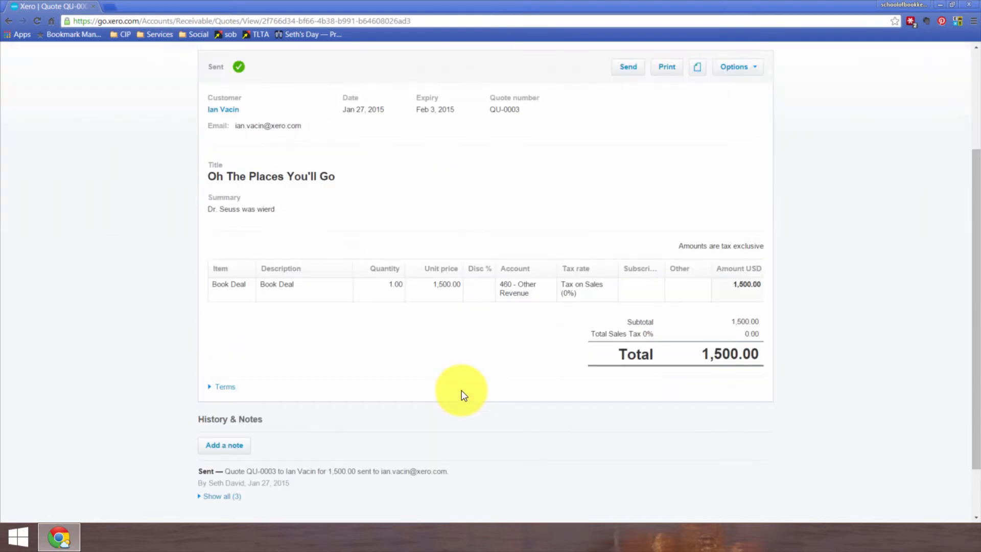
pyautogui.scroll(3, 460, 391)
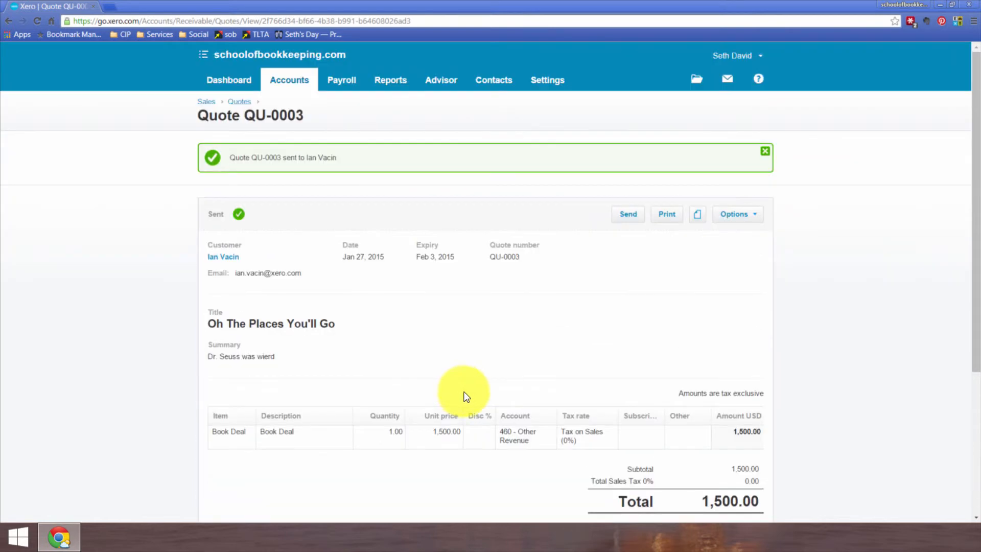
pyautogui.click(240, 100)
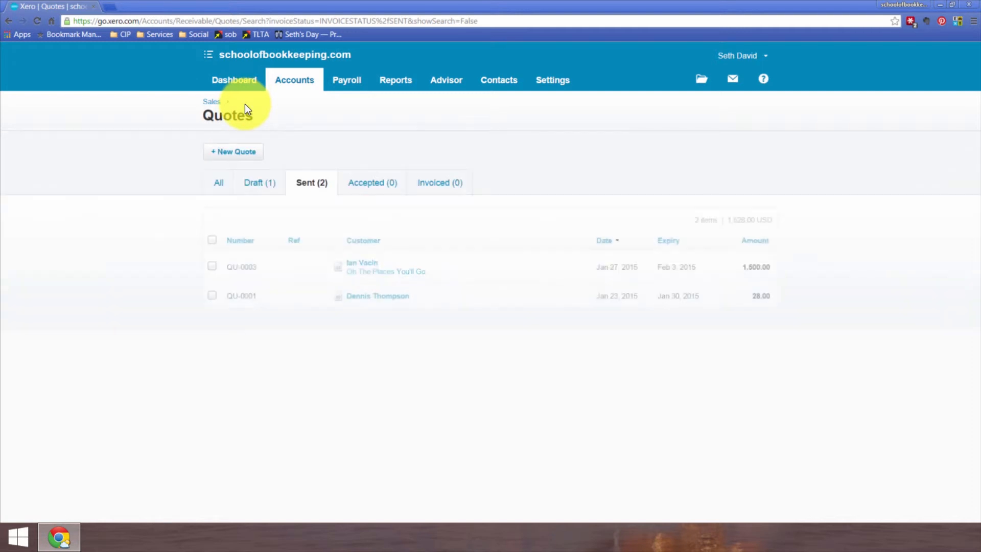
# View all quotes and the sent ones, and check which bulk actions are offered for the selected sent quotes
pyautogui.click(218, 183)
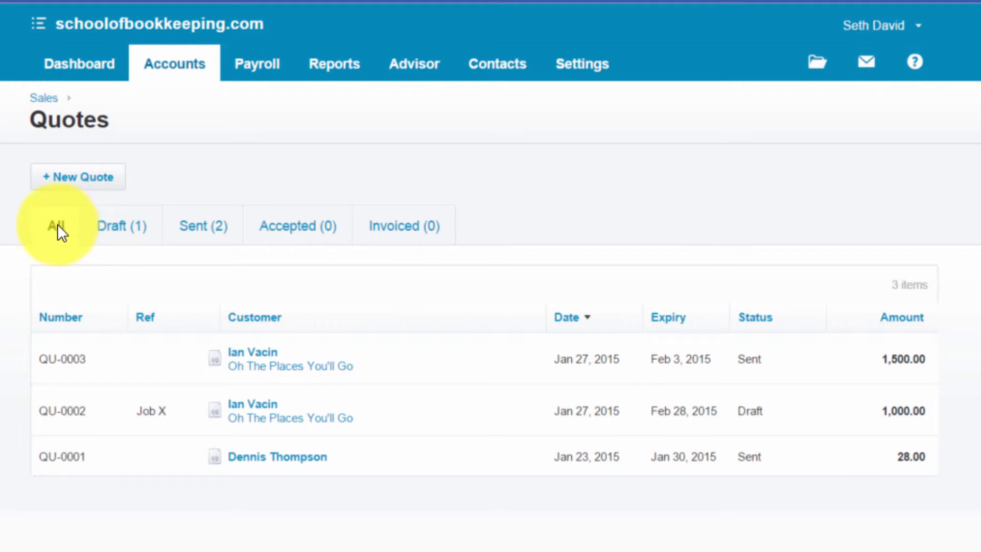
pyautogui.click(204, 229)
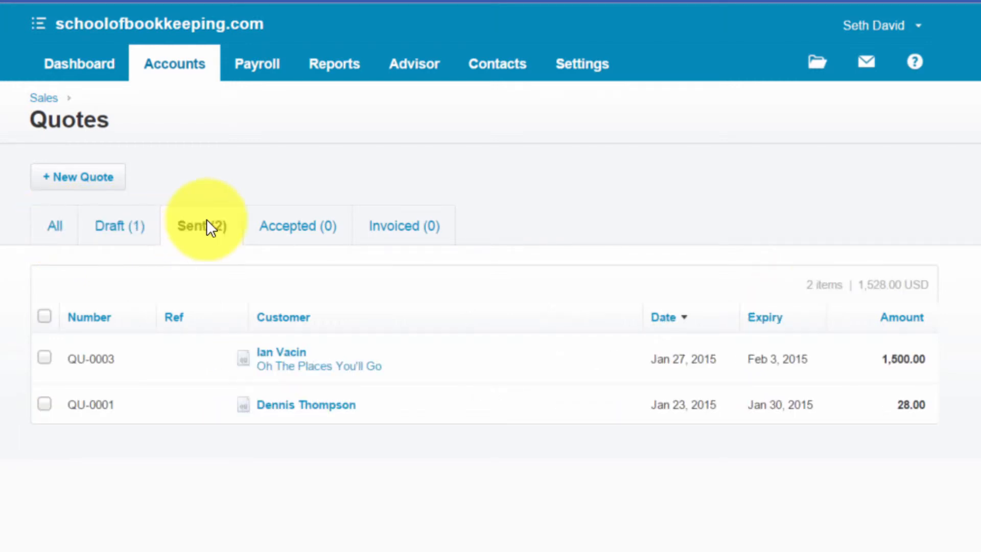
pyautogui.click(44, 317)
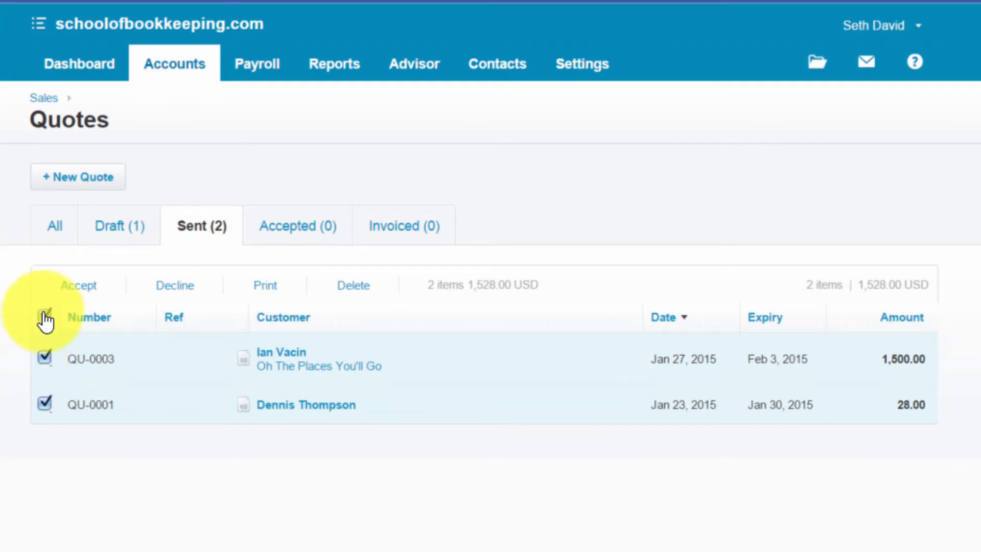
pyautogui.click(45, 319)
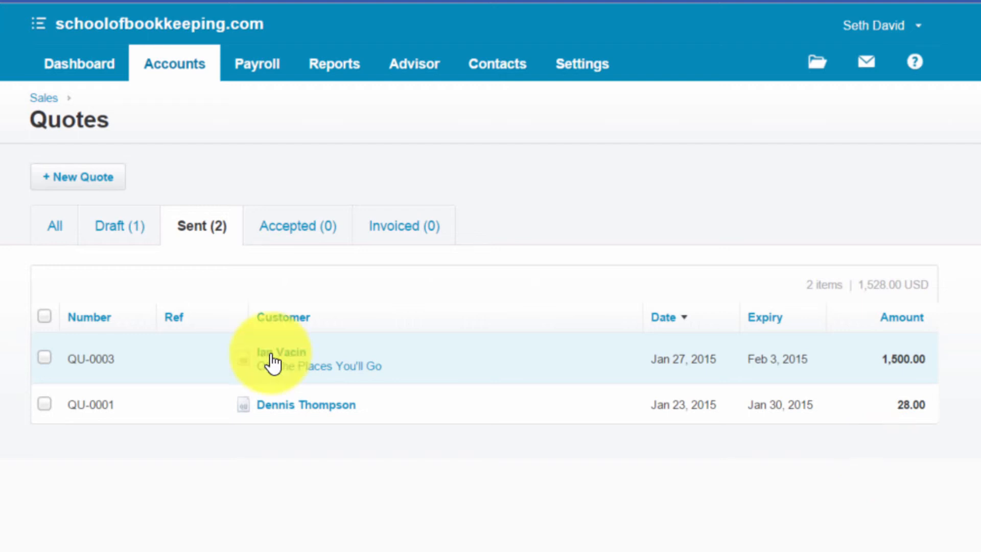
# Open the sent quote titled "Oh The Places You'll Go" and copy its contents to a new draft quote
pyautogui.click(273, 363)
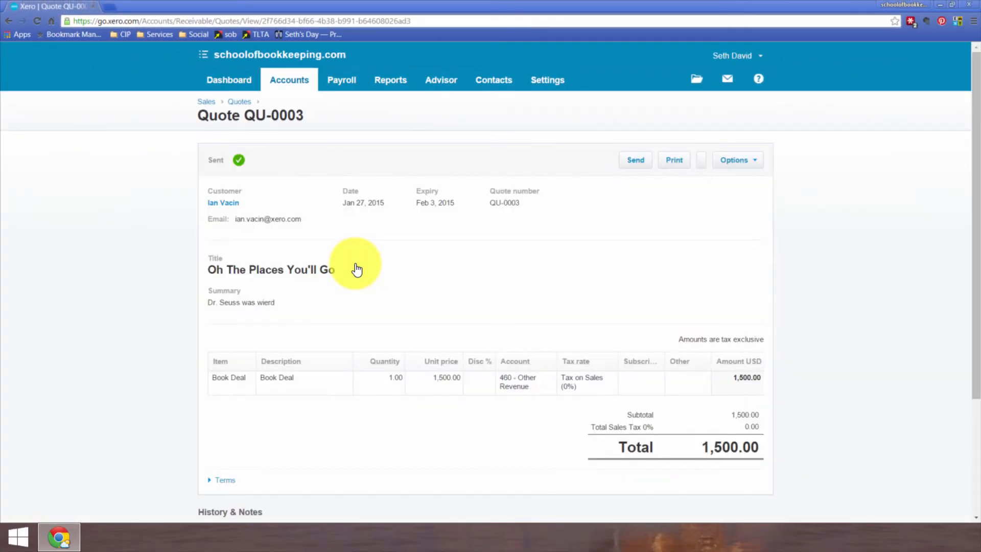
pyautogui.scroll(-3, 442, 328)
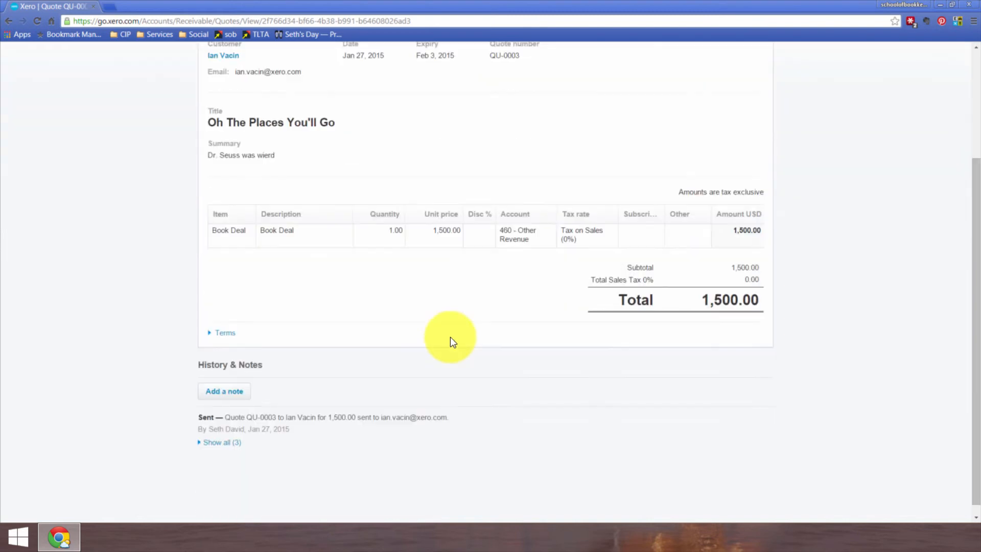
pyautogui.scroll(1, 450, 341)
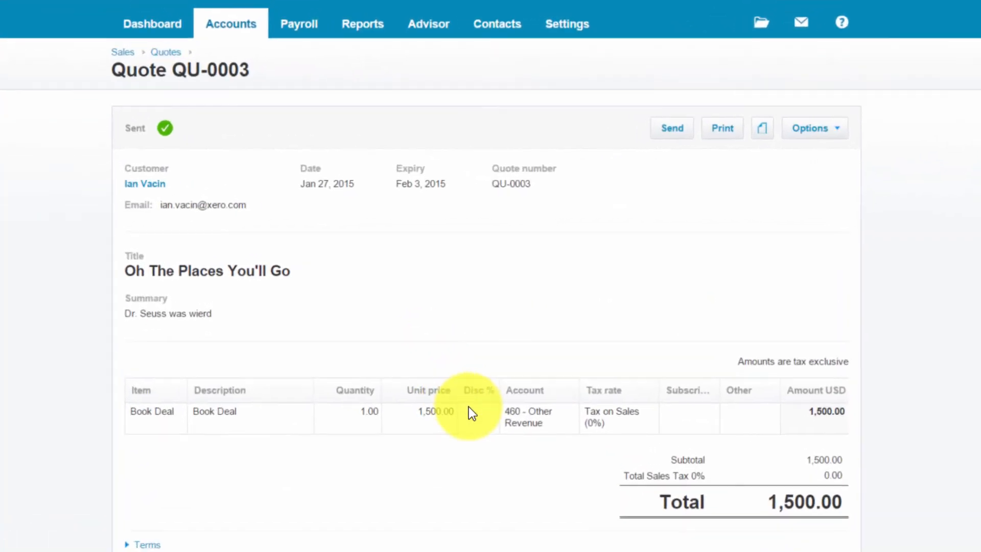
pyautogui.click(778, 86)
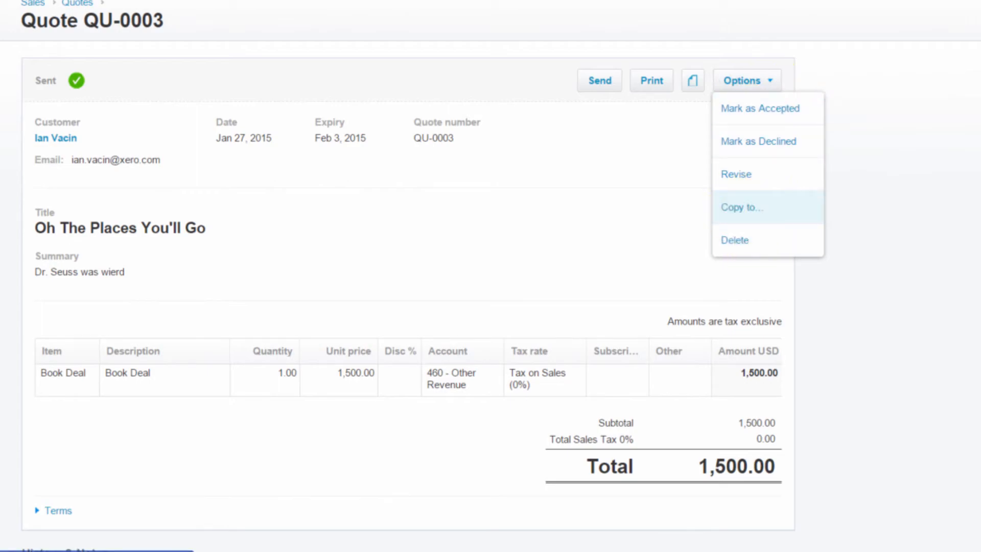
pyautogui.click(741, 209)
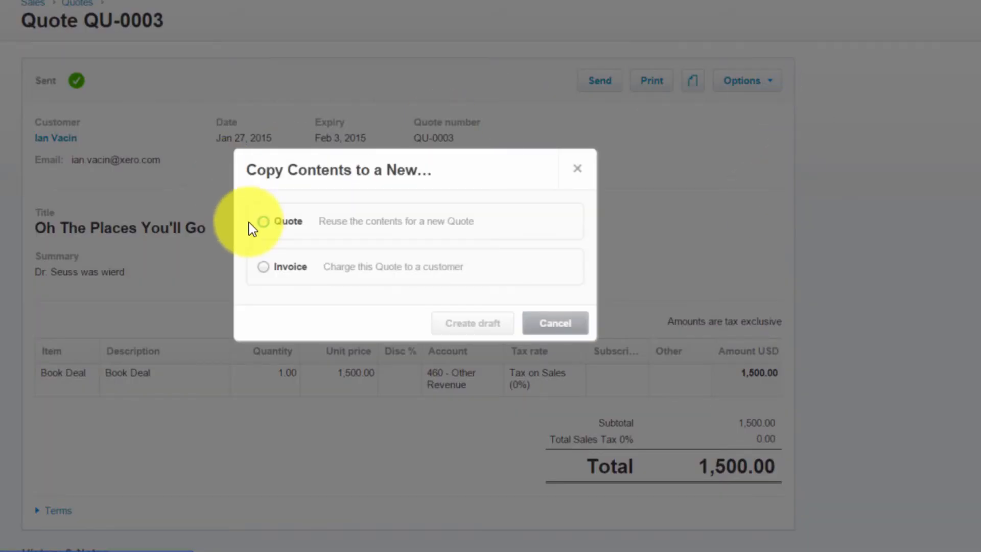
pyautogui.click(327, 224)
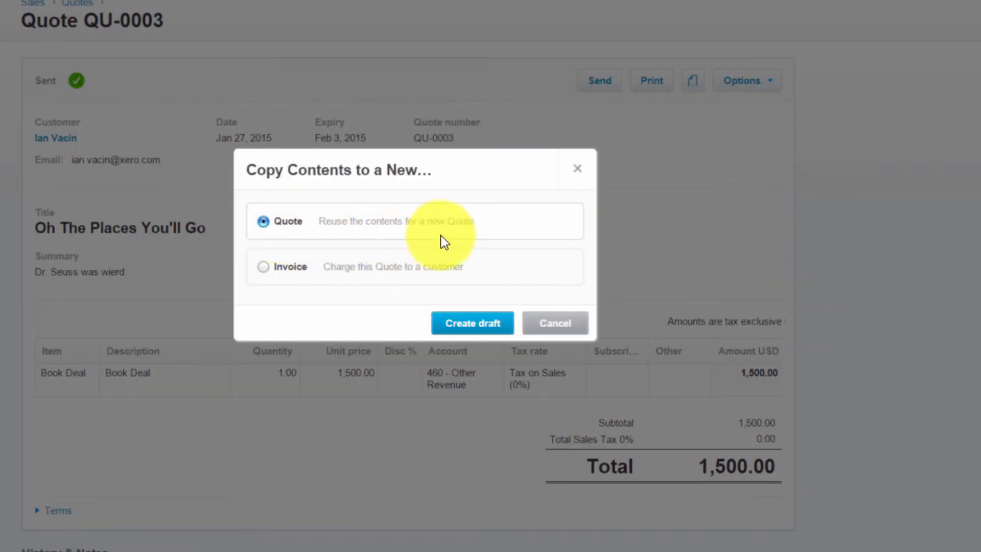
pyautogui.click(473, 327)
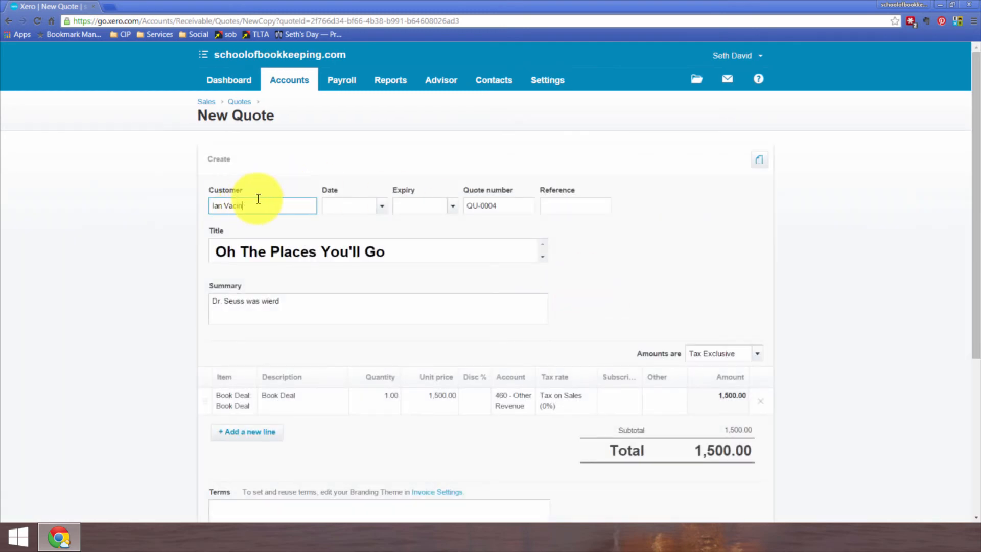
# Replace the copied quote's customer with the contact whose name ends in CPA, and date the quote Jan 27, 2015
pyautogui.click(262, 204)
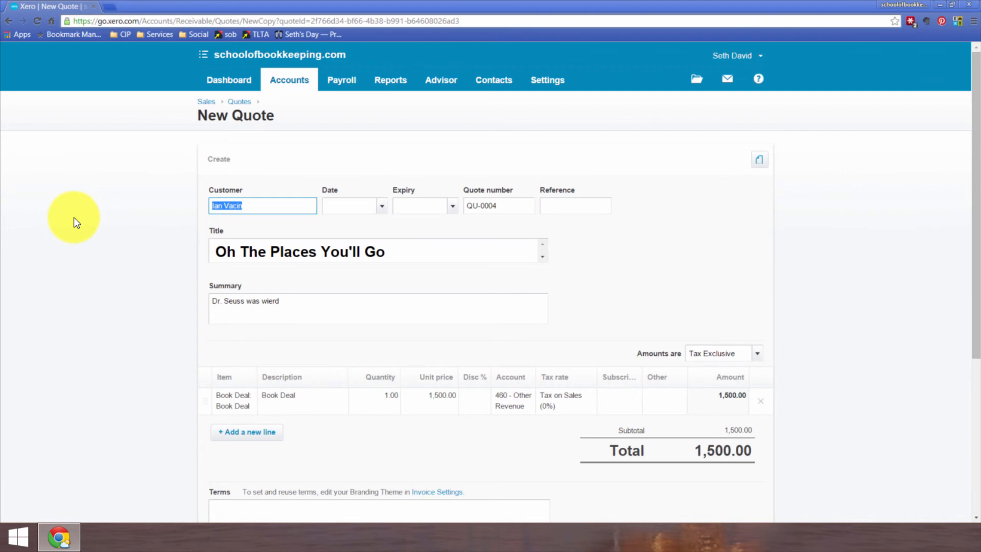
pyautogui.write('Dennis')
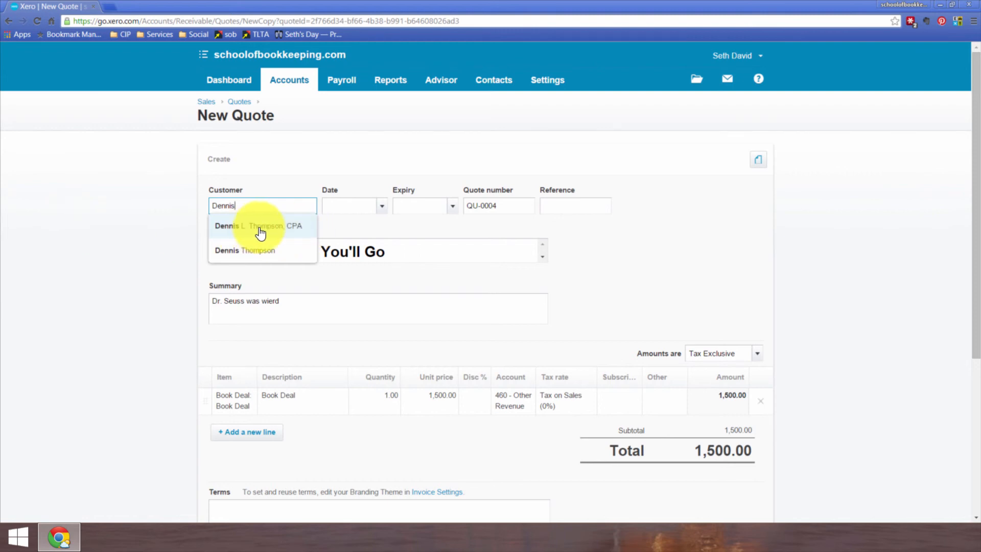
pyautogui.click(261, 228)
pyautogui.press('Tab')
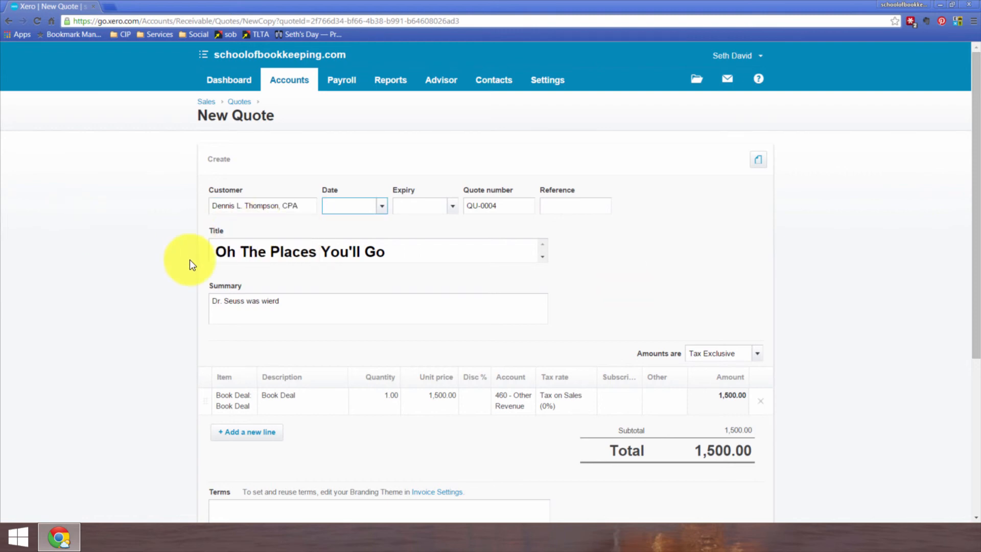
pyautogui.write('t')
pyautogui.press('Tab')
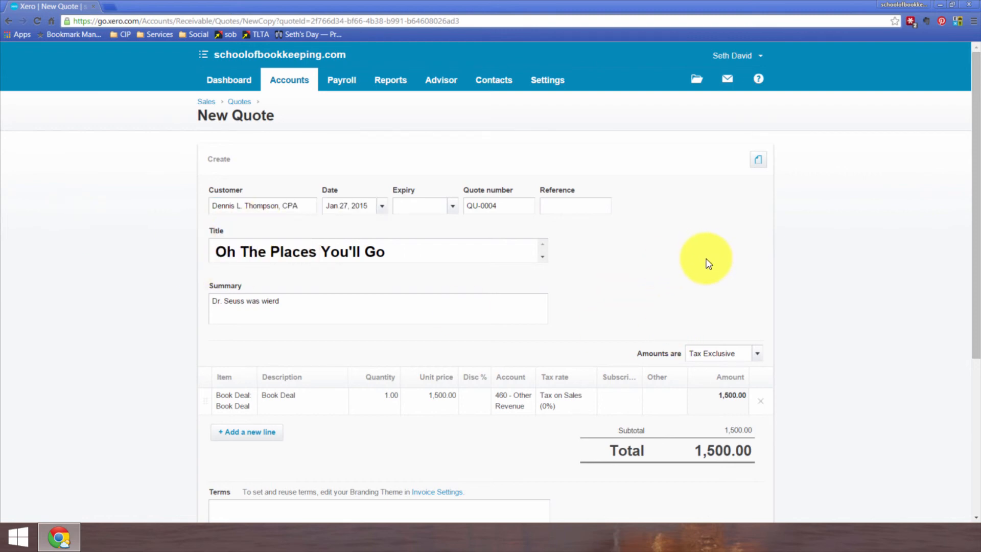